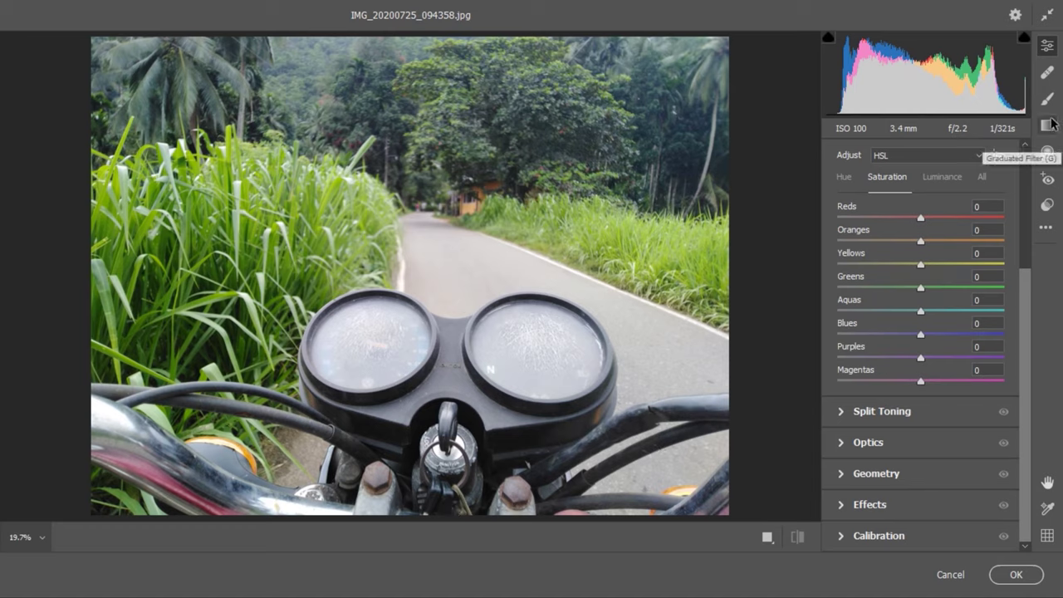
Step: Look over the spot healing, adjustment brush and graduated filter panels, then return to Edit
{"action": "left_click", "coordinate": [1046, 72]}
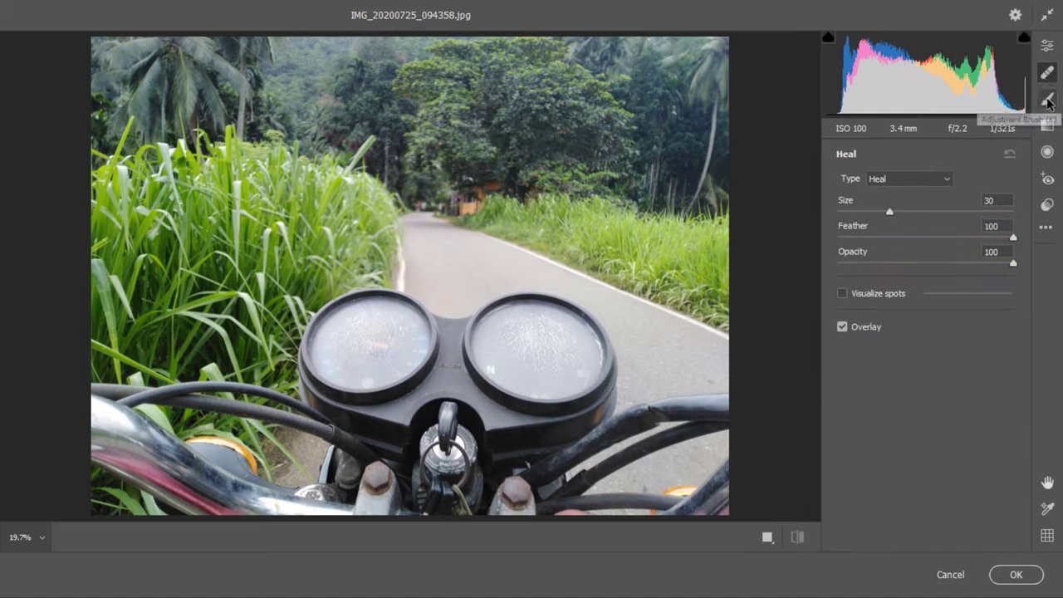
{"action": "left_click", "coordinate": [1049, 101]}
{"action": "left_click", "coordinate": [1048, 126]}
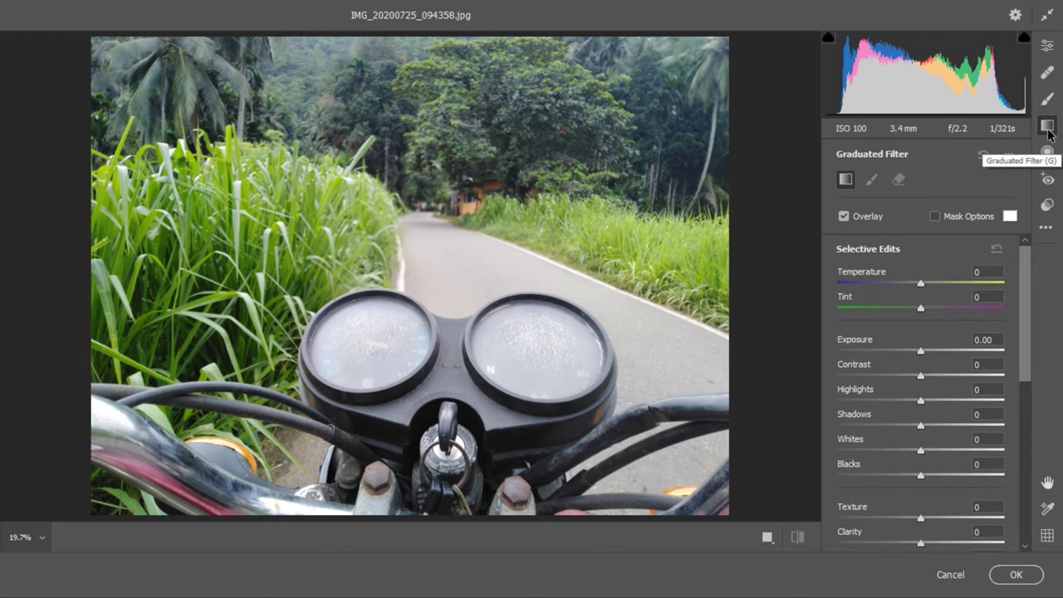
{"action": "left_click", "coordinate": [1047, 46]}
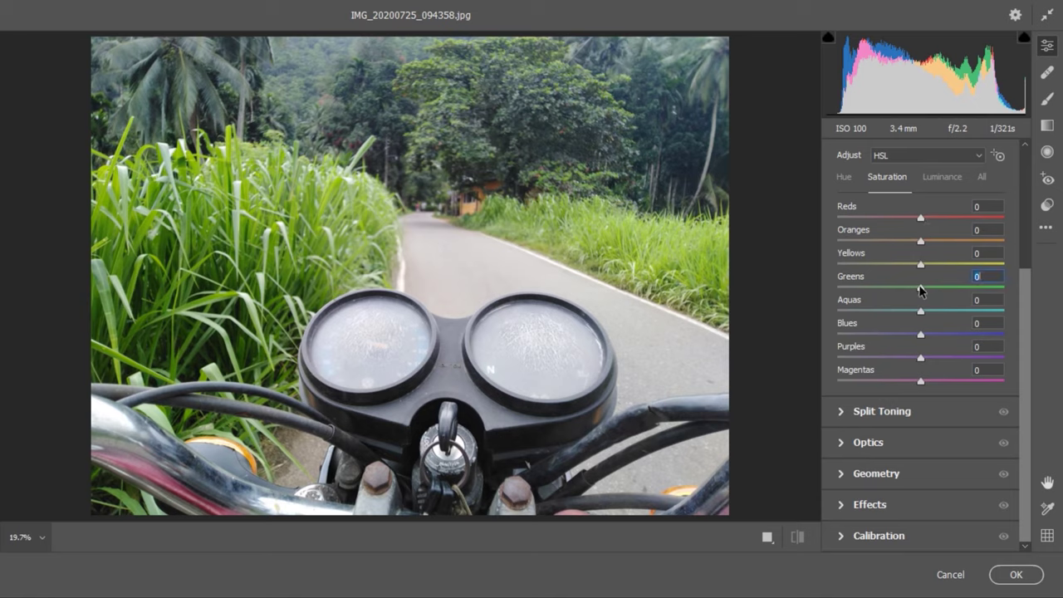
Step: Shift the Greens hue to +50 and lower Greens saturation to -43
{"action": "left_click_drag", "start_coordinate": [920, 288], "coordinate": [899, 289]}
{"action": "left_click", "coordinate": [843, 177]}
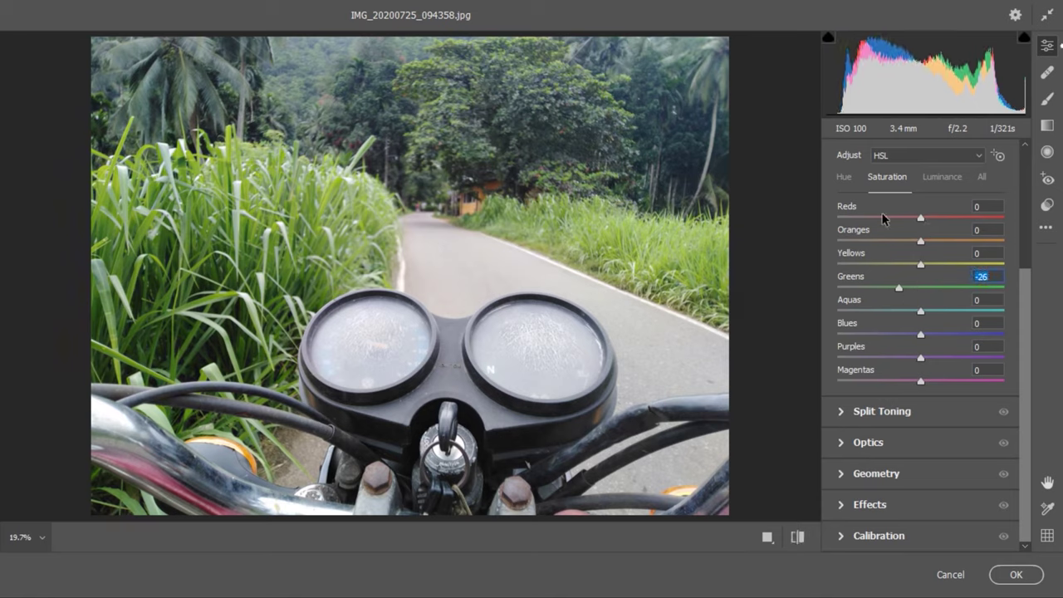
{"action": "left_click_drag", "start_coordinate": [922, 288], "coordinate": [962, 286]}
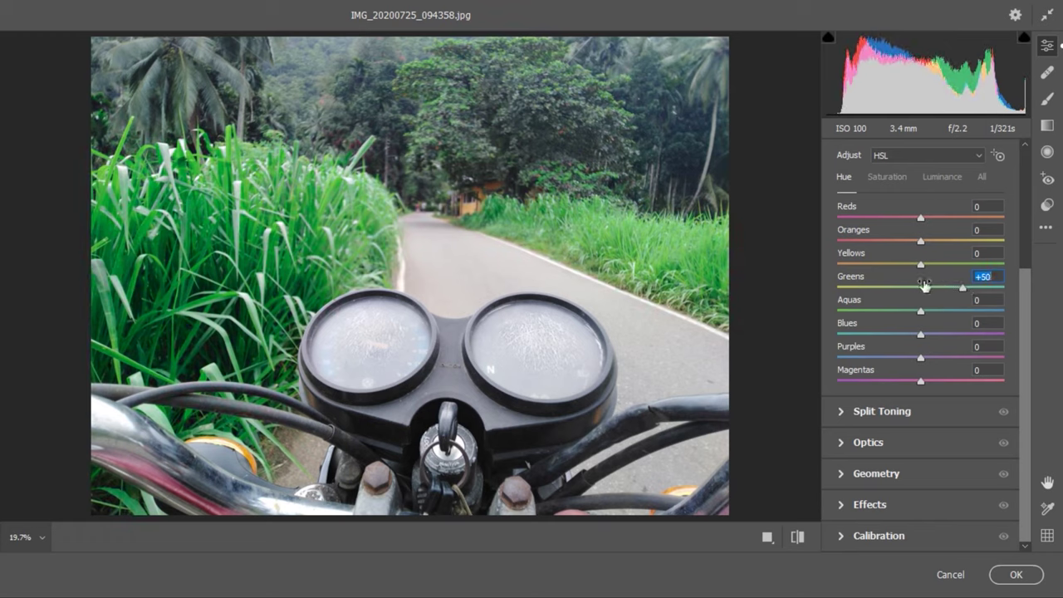
{"action": "left_click", "coordinate": [882, 178]}
{"action": "scroll", "coordinate": [894, 250], "scroll_direction": "up", "scroll_amount": 1}
{"action": "scroll", "coordinate": [895, 251], "scroll_direction": "down", "scroll_amount": 1}
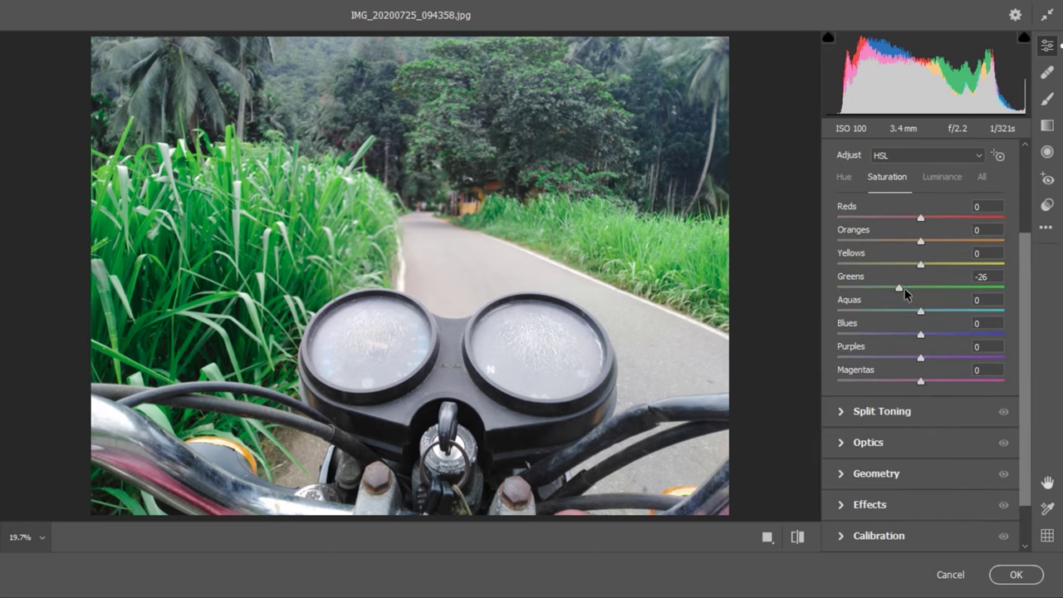
{"action": "left_click_drag", "start_coordinate": [899, 289], "coordinate": [886, 291]}
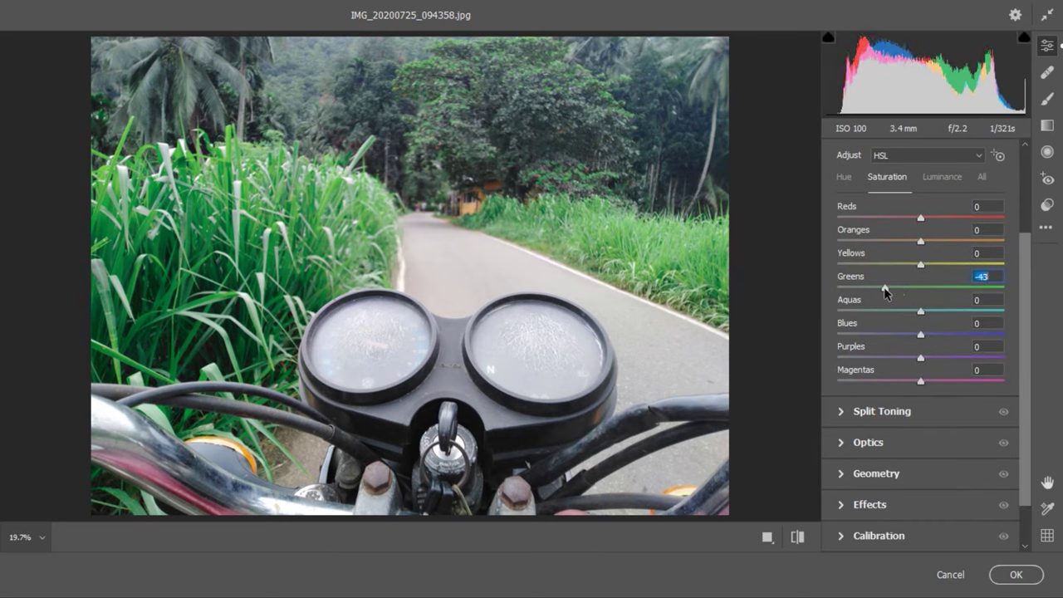
Step: Raise the Greens luminance to +24
{"action": "left_click", "coordinate": [947, 176]}
{"action": "scroll", "coordinate": [935, 332], "scroll_direction": "down", "scroll_amount": 1}
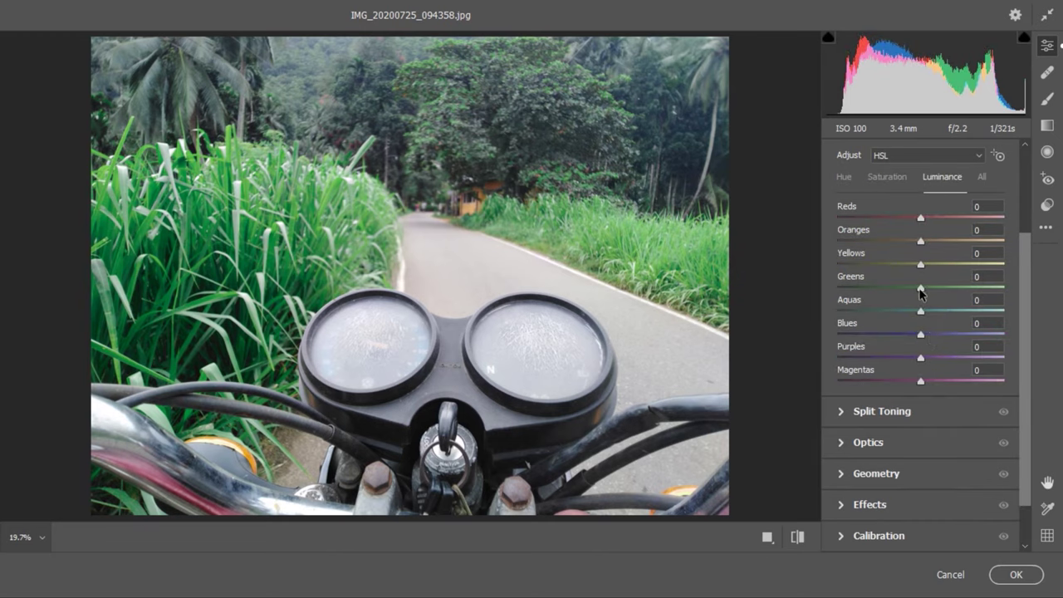
{"action": "key", "text": "shift+Up"}
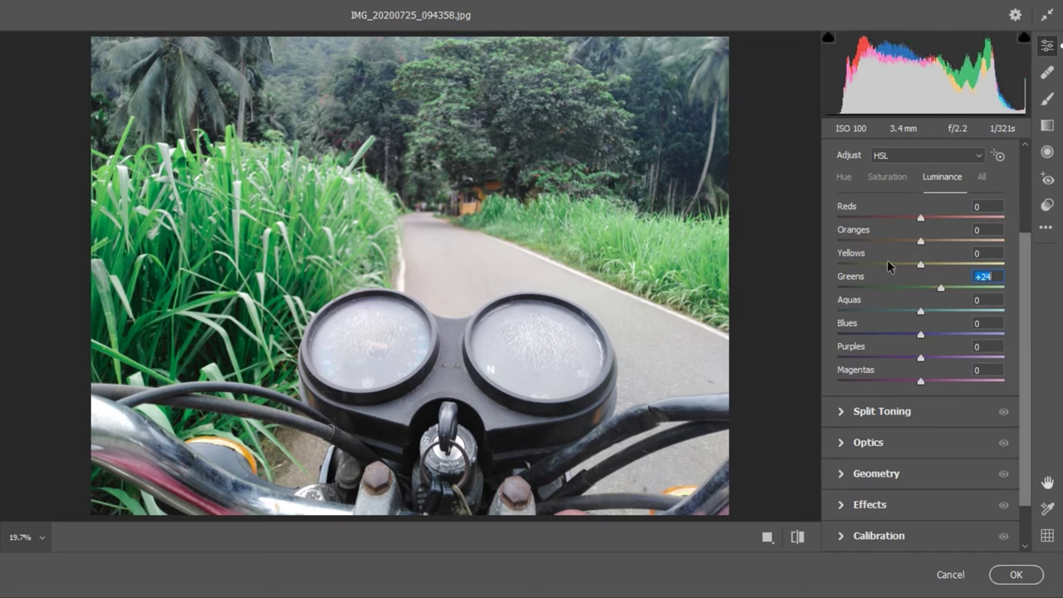
{"action": "scroll", "coordinate": [900, 278], "scroll_direction": "up", "scroll_amount": 3}
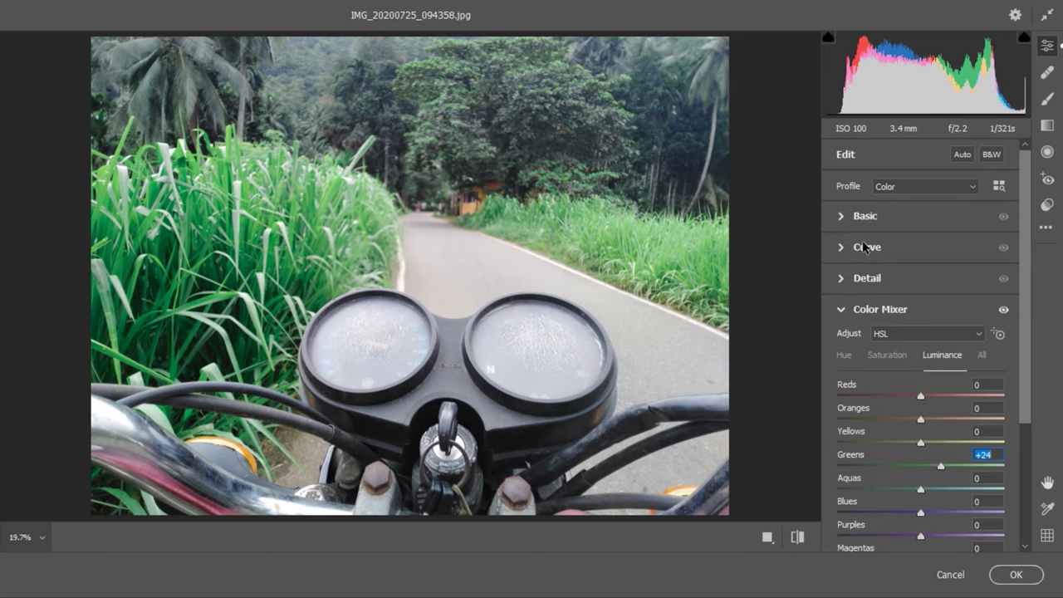
{"action": "left_click", "coordinate": [842, 217]}
Step: Push Clarity and Texture up to +100
{"action": "left_click_drag", "start_coordinate": [921, 347], "coordinate": [1059, 352]}
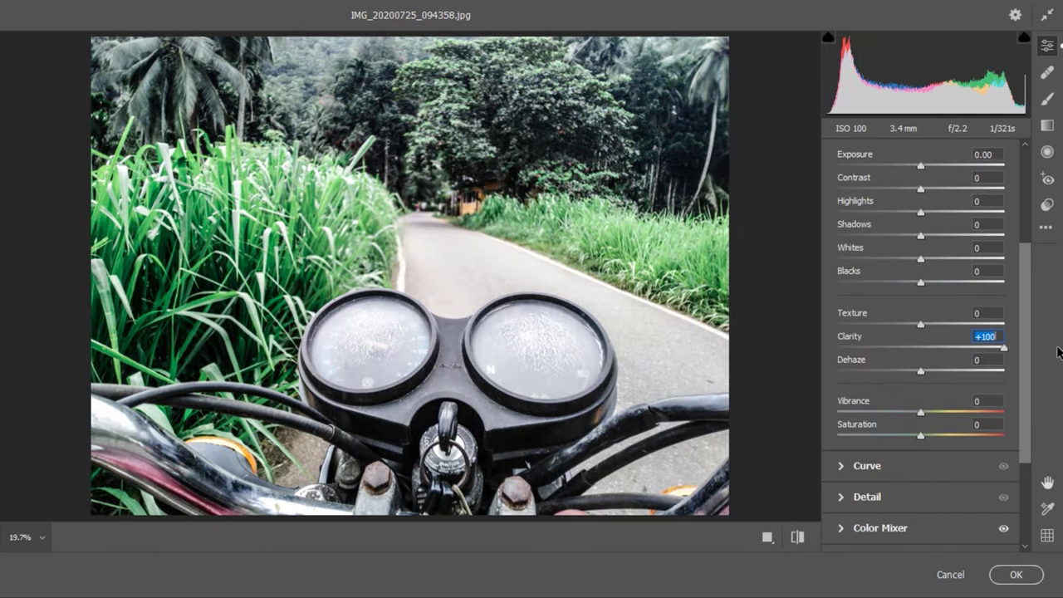
{"action": "type", "text": "0"}
{"action": "left_click_drag", "start_coordinate": [921, 323], "coordinate": [1009, 319]}
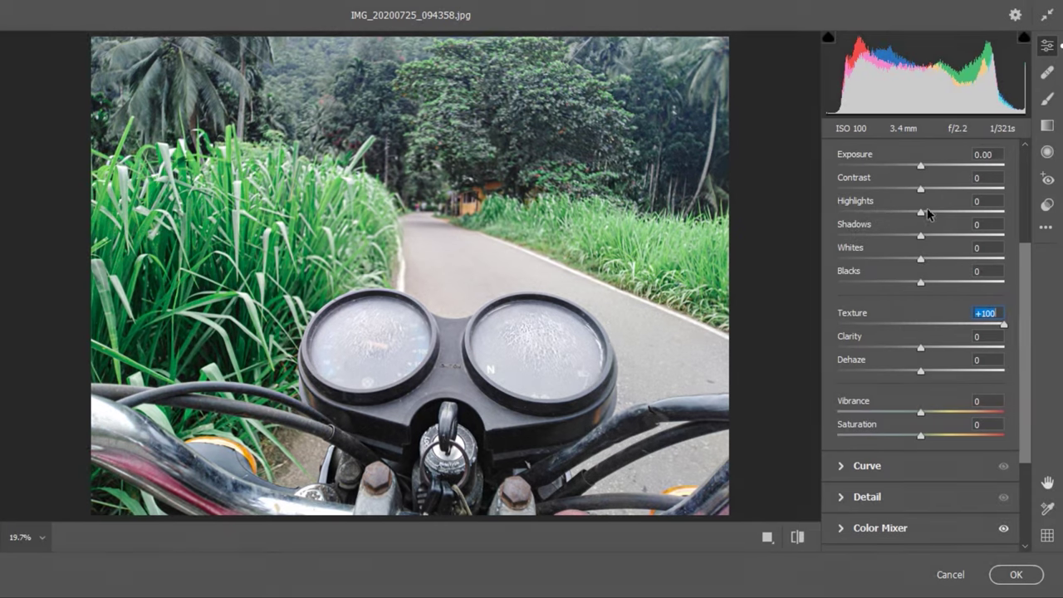
Step: Set Exposure to -0.50, Shadows +5, Blacks -27 and Vibrance +15
{"action": "mouse_move", "coordinate": [921, 165]}
{"action": "left_mouse_down"}
{"action": "mouse_move", "coordinate": [918, 190]}
{"action": "mouse_move", "coordinate": [902, 190]}
{"action": "mouse_move", "coordinate": [954, 193]}
{"action": "mouse_move", "coordinate": [877, 215]}
{"action": "left_mouse_up"}
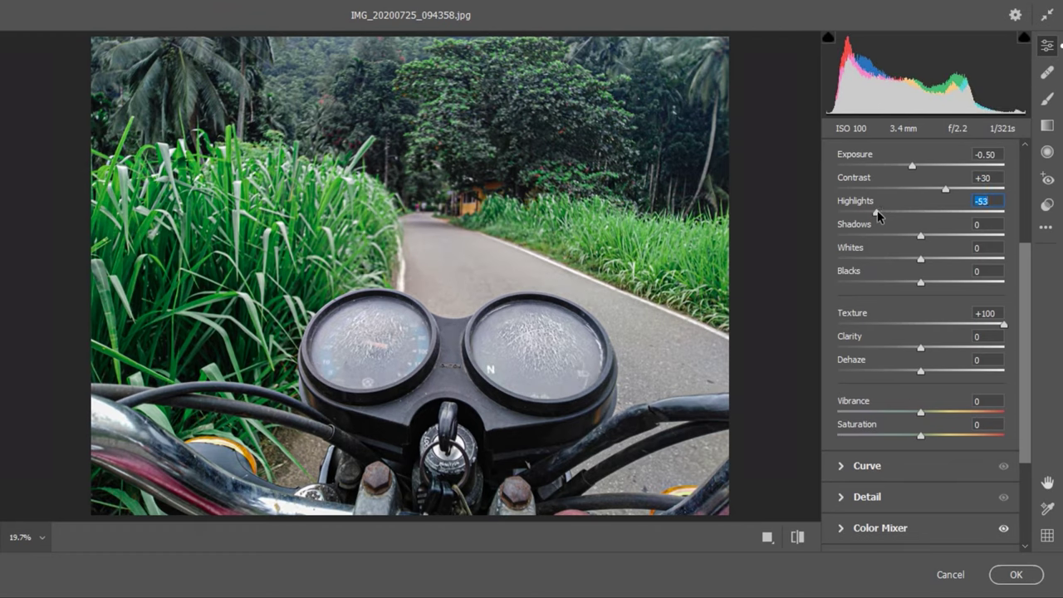
{"action": "left_click_drag", "start_coordinate": [920, 236], "coordinate": [886, 238]}
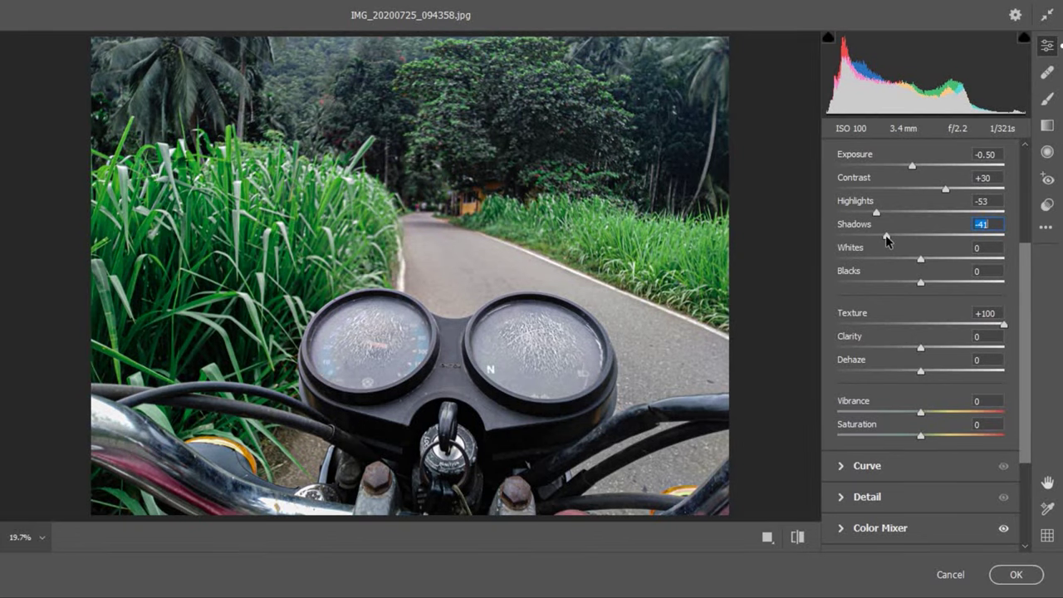
{"action": "mouse_move", "coordinate": [885, 237]}
{"action": "left_mouse_down"}
{"action": "mouse_move", "coordinate": [1019, 236]}
{"action": "mouse_move", "coordinate": [905, 230]}
{"action": "mouse_move", "coordinate": [924, 239]}
{"action": "mouse_move", "coordinate": [822, 260]}
{"action": "left_mouse_up"}
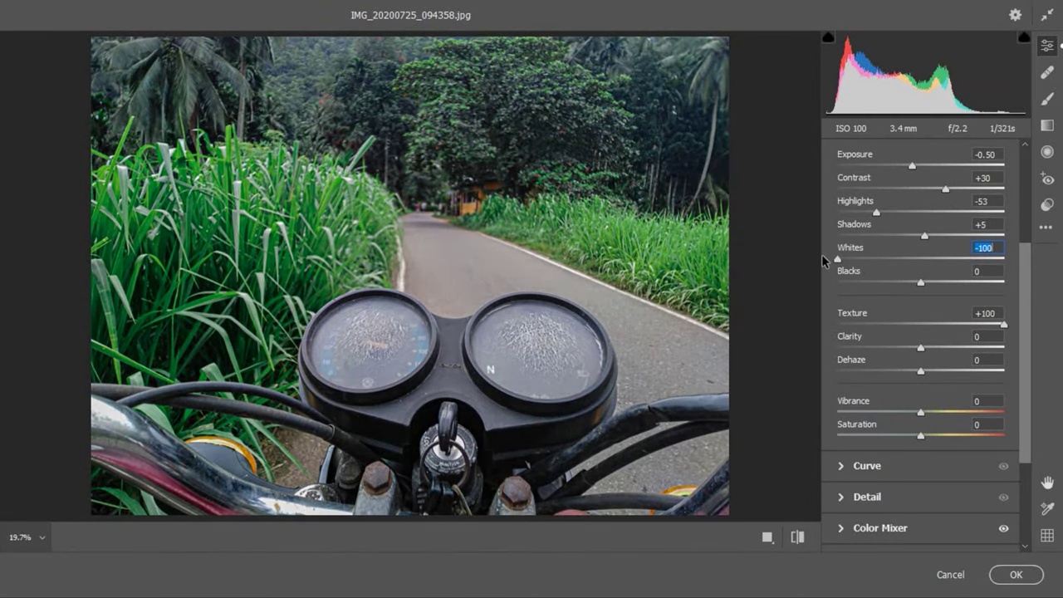
{"action": "left_click_drag", "start_coordinate": [920, 282], "coordinate": [897, 286]}
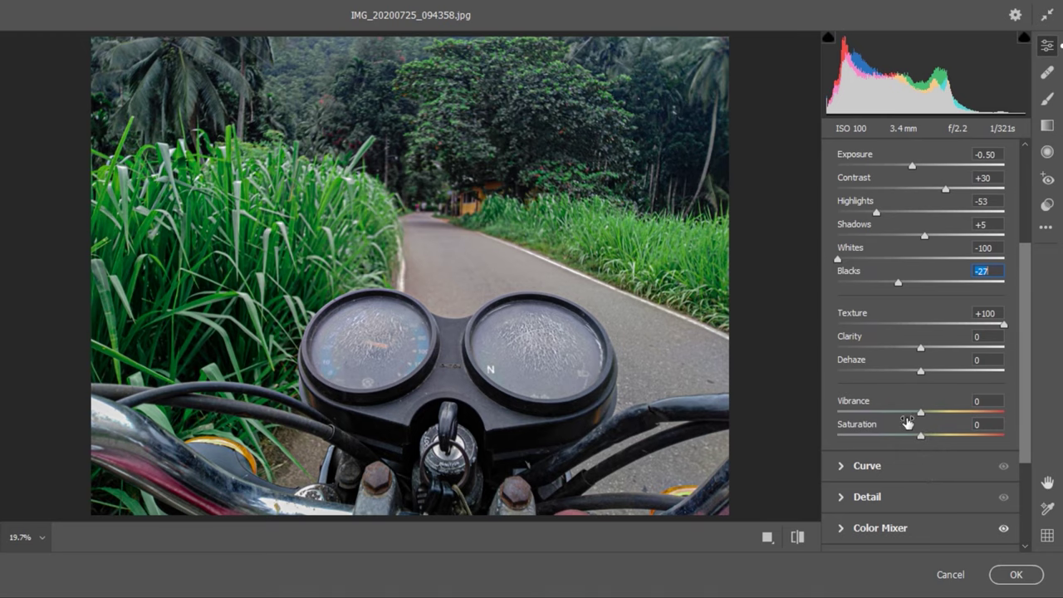
{"action": "mouse_move", "coordinate": [920, 412]}
{"action": "left_mouse_down"}
{"action": "mouse_move", "coordinate": [933, 413]}
{"action": "mouse_move", "coordinate": [905, 436]}
{"action": "left_mouse_up"}
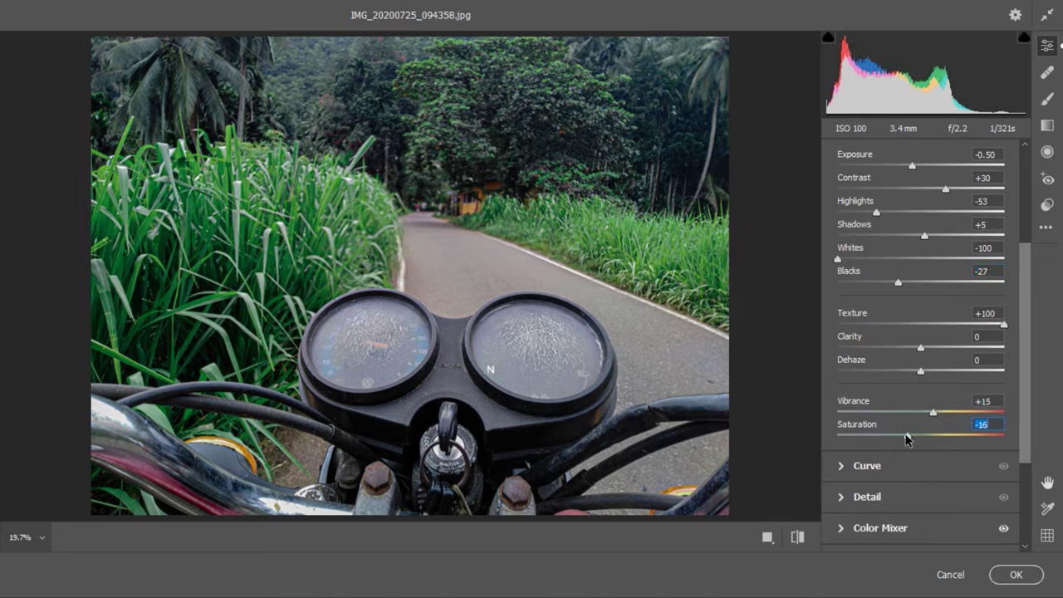
Step: In HSL Saturation, boost Blues to +71, Purples to +36 and Oranges to +44
{"action": "left_click", "coordinate": [867, 498]}
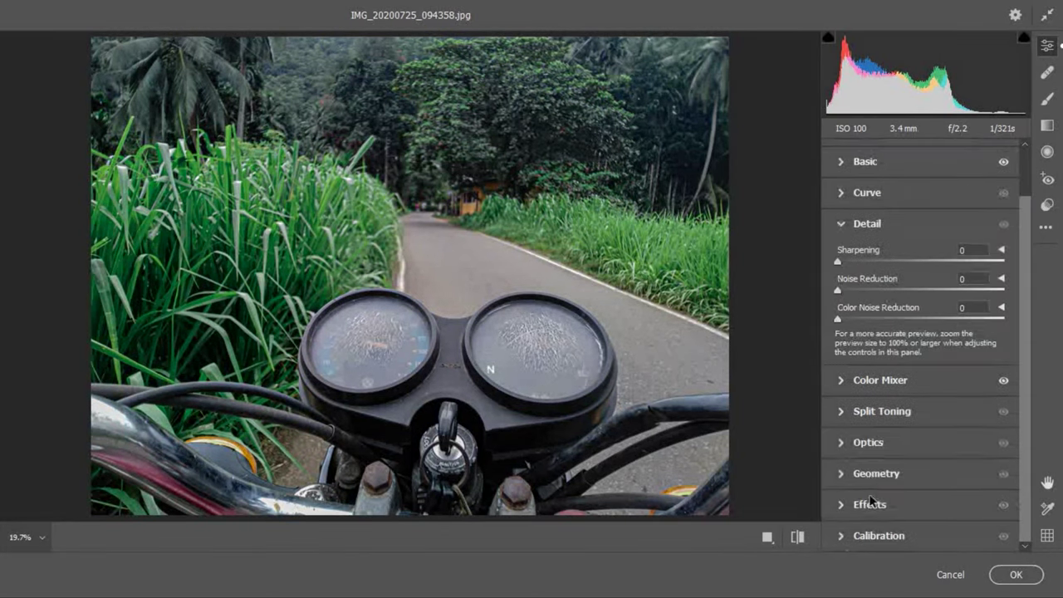
{"action": "left_click", "coordinate": [869, 384]}
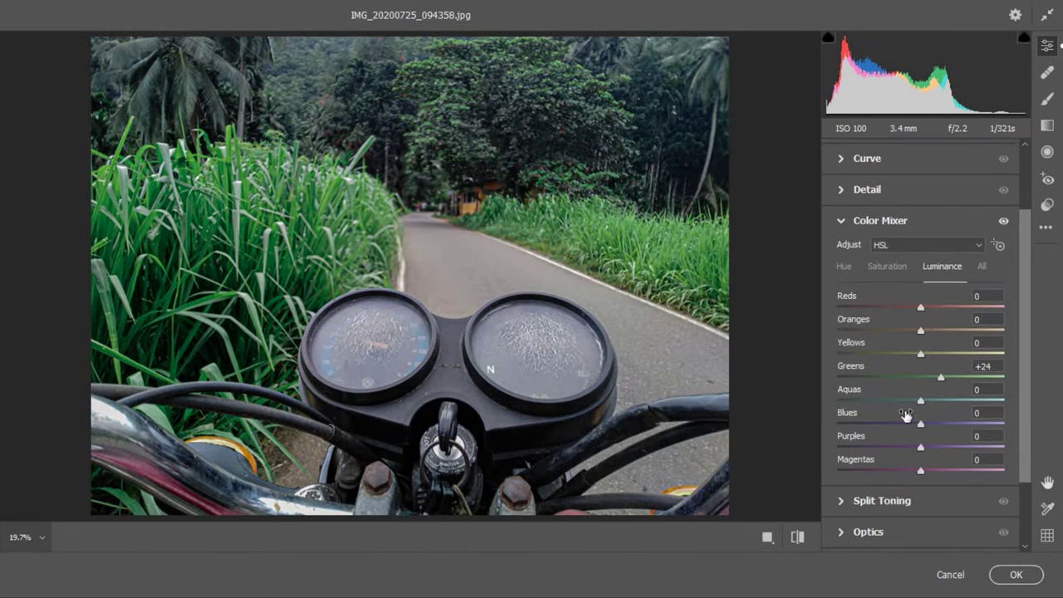
{"action": "left_click", "coordinate": [888, 268]}
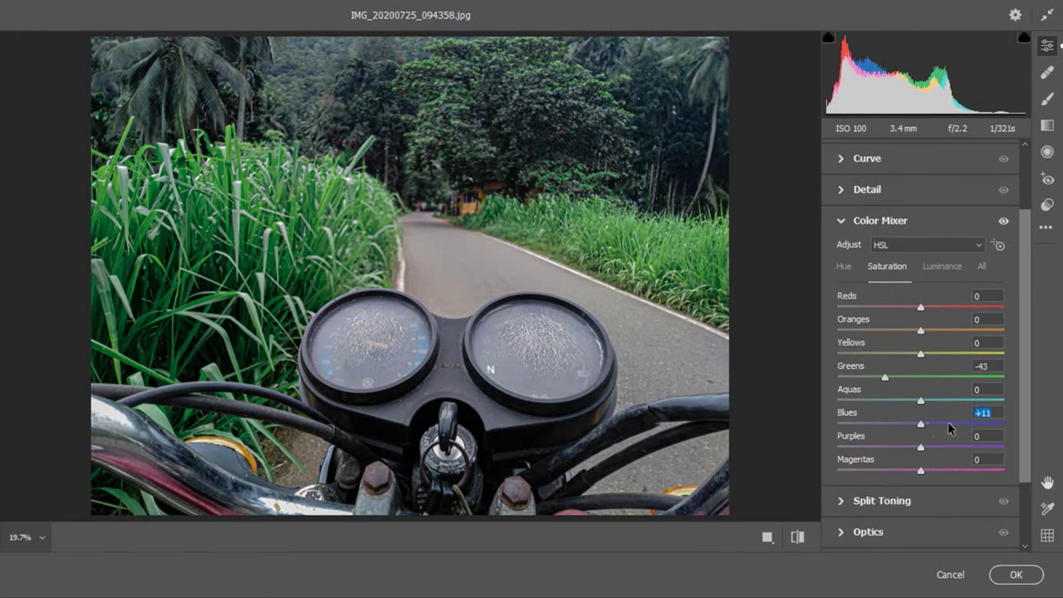
{"action": "left_click_drag", "start_coordinate": [948, 422], "coordinate": [980, 424]}
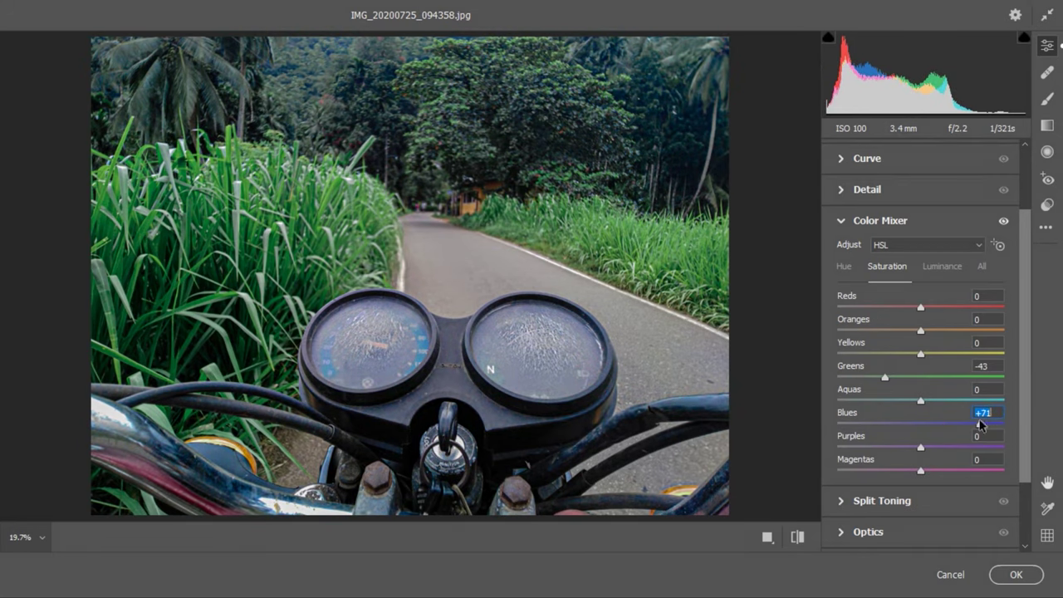
{"action": "mouse_move", "coordinate": [920, 447]}
{"action": "left_mouse_down"}
{"action": "mouse_move", "coordinate": [954, 448]}
{"action": "mouse_move", "coordinate": [944, 454]}
{"action": "mouse_move", "coordinate": [963, 471]}
{"action": "left_mouse_up"}
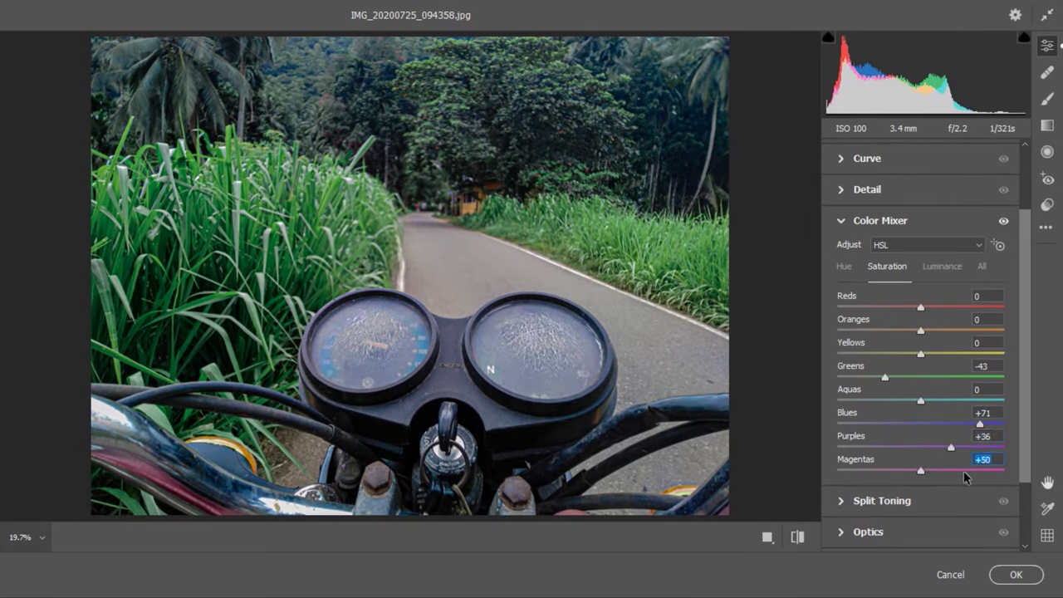
{"action": "left_click_drag", "start_coordinate": [922, 330], "coordinate": [951, 331]}
Step: Brighten Oranges luminance to +97 and raise Reds saturation to +53
{"action": "left_click", "coordinate": [936, 266]}
{"action": "left_click_drag", "start_coordinate": [929, 327], "coordinate": [1003, 328]}
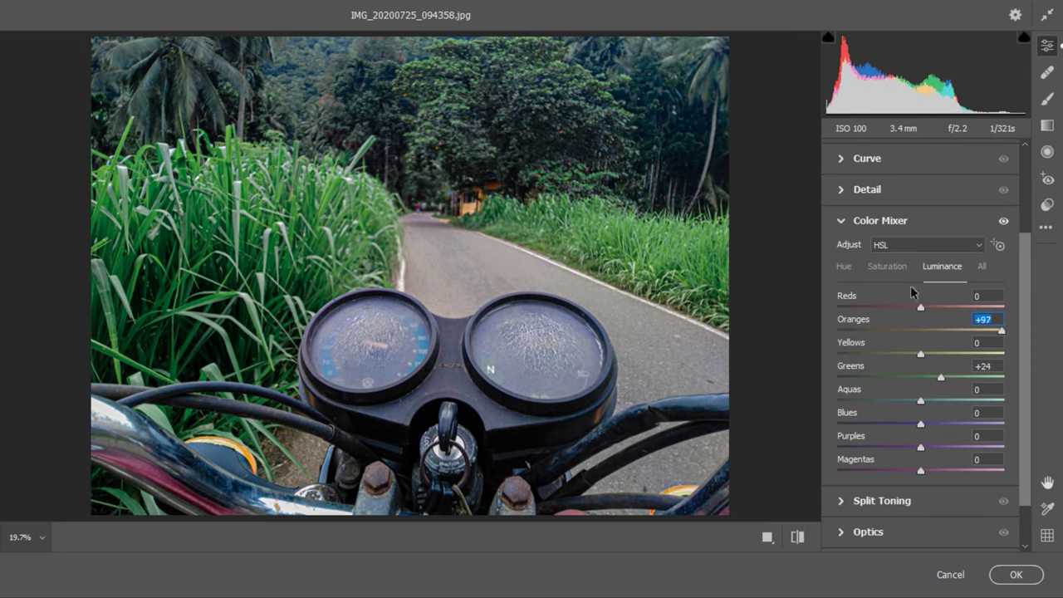
{"action": "left_click", "coordinate": [892, 267]}
{"action": "left_click", "coordinate": [971, 307]}
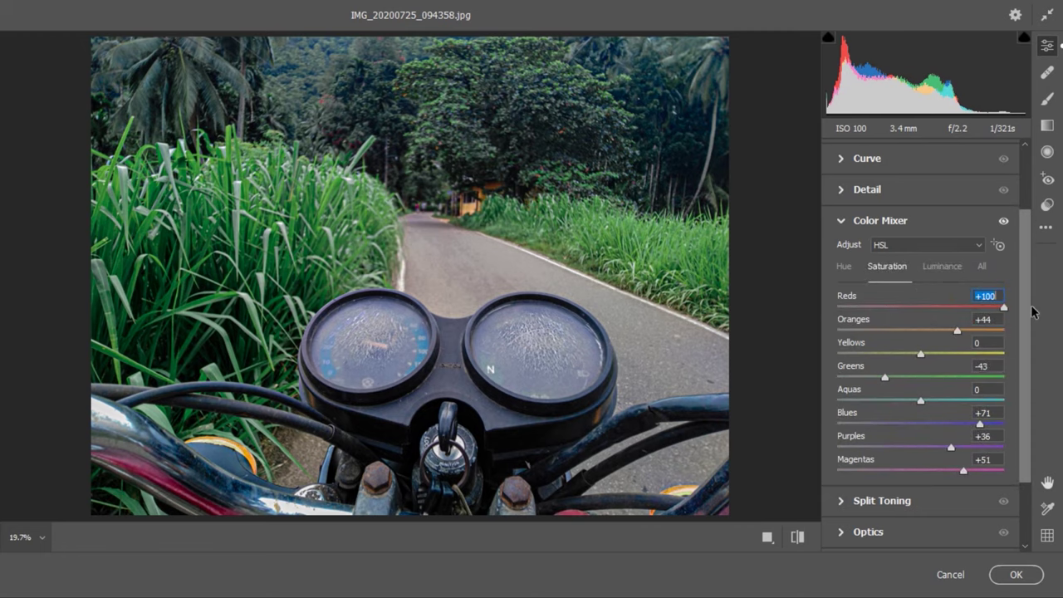
{"action": "mouse_move", "coordinate": [976, 309]}
{"action": "left_mouse_down"}
{"action": "mouse_move", "coordinate": [955, 302]}
{"action": "mouse_move", "coordinate": [970, 297]}
{"action": "left_mouse_up"}
Step: Push the Greens hue to +93 and desaturate Greens to -54
{"action": "left_click", "coordinate": [939, 266]}
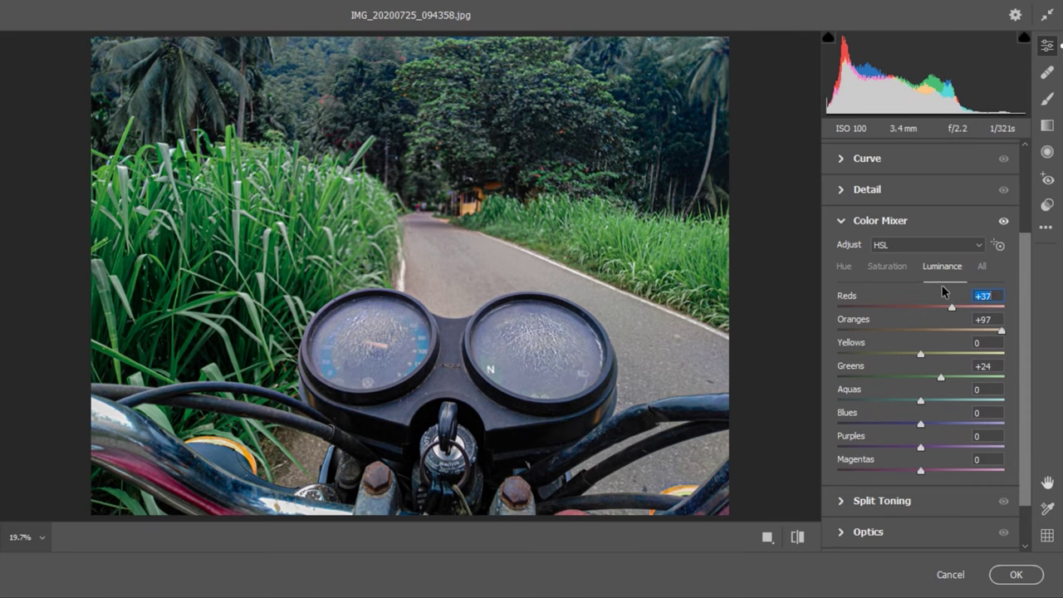
{"action": "left_click", "coordinate": [844, 267]}
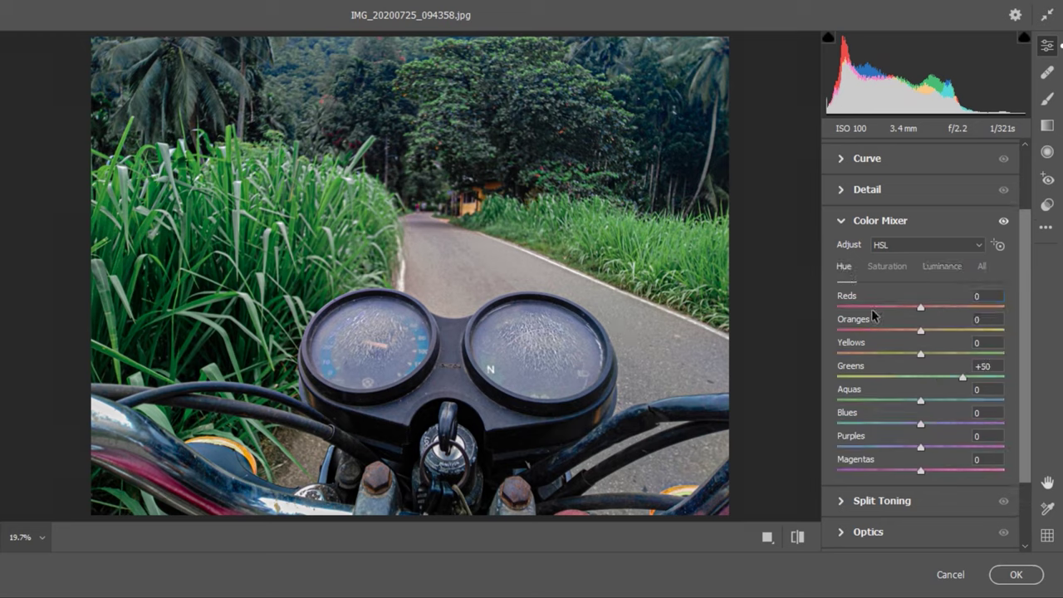
{"action": "left_click", "coordinate": [1000, 376]}
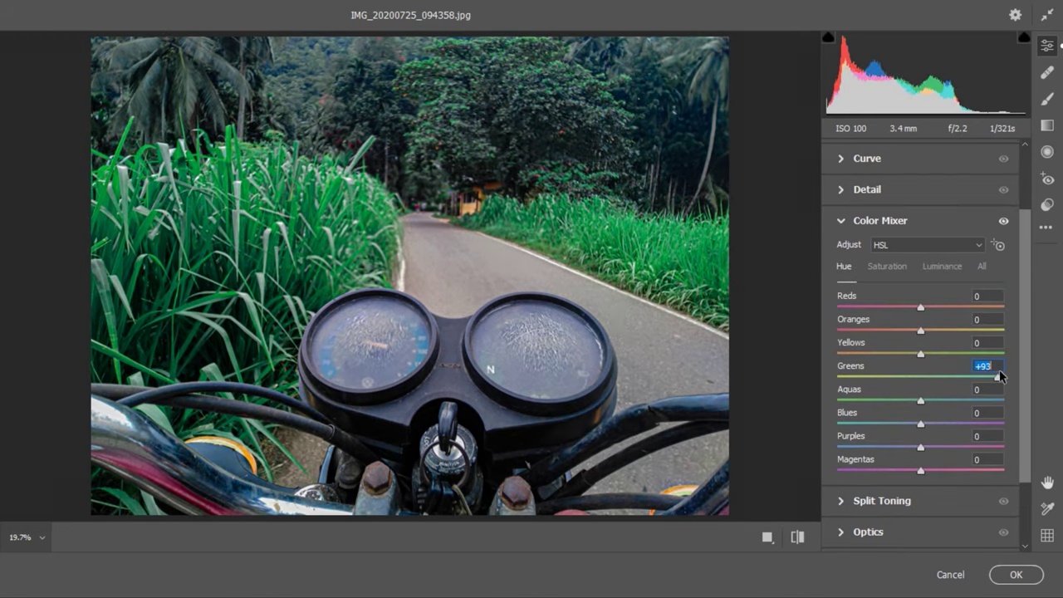
{"action": "left_click", "coordinate": [894, 266]}
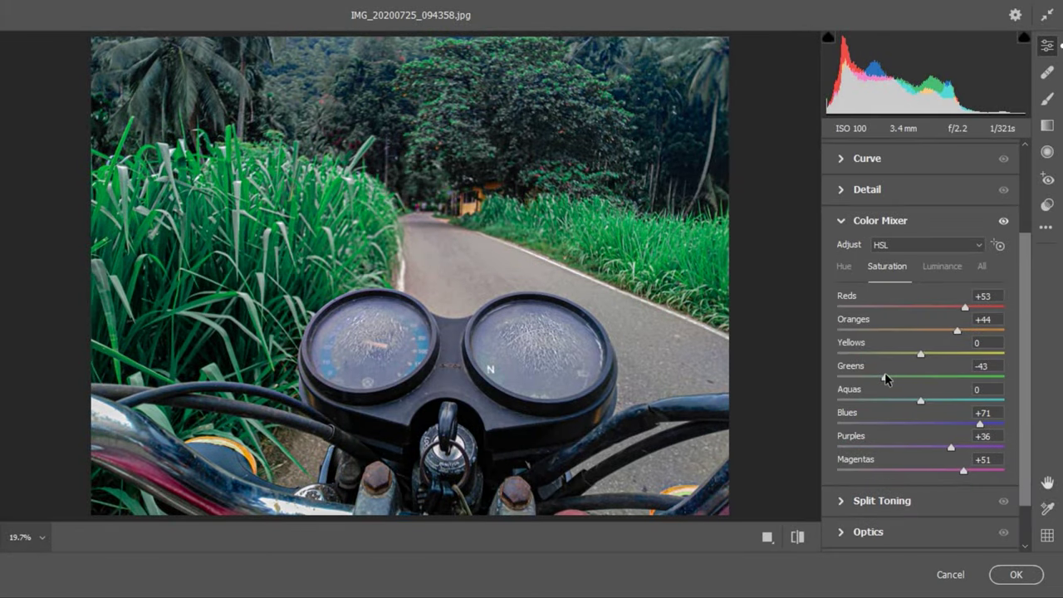
{"action": "left_click_drag", "start_coordinate": [884, 374], "coordinate": [872, 376]}
Step: Brighten Greens luminance to +36 and boost the Aquas saturation
{"action": "left_click", "coordinate": [942, 266]}
{"action": "left_click_drag", "start_coordinate": [904, 378], "coordinate": [951, 378]}
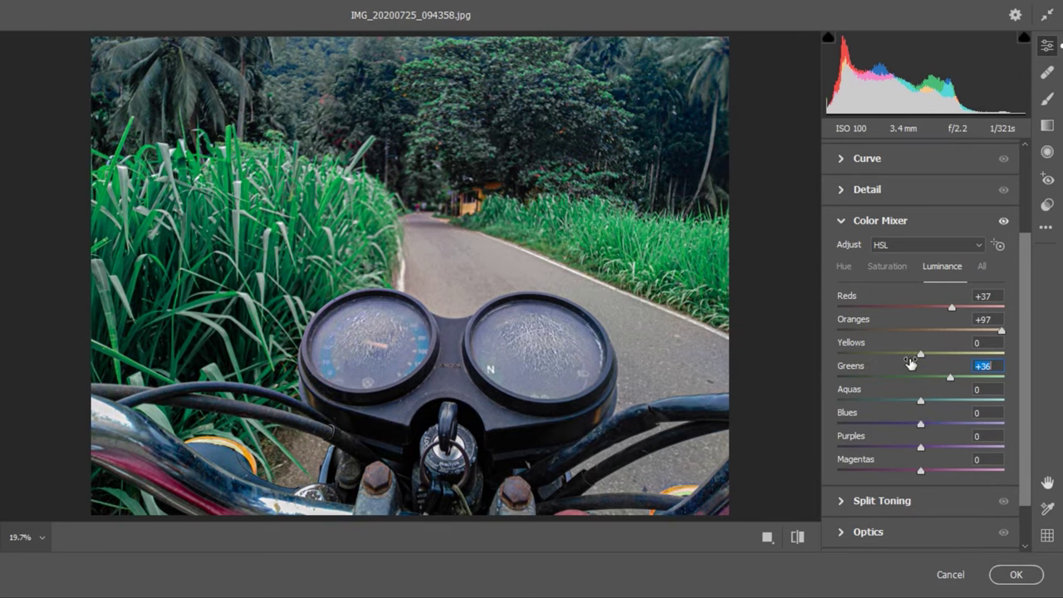
{"action": "left_click", "coordinate": [884, 268]}
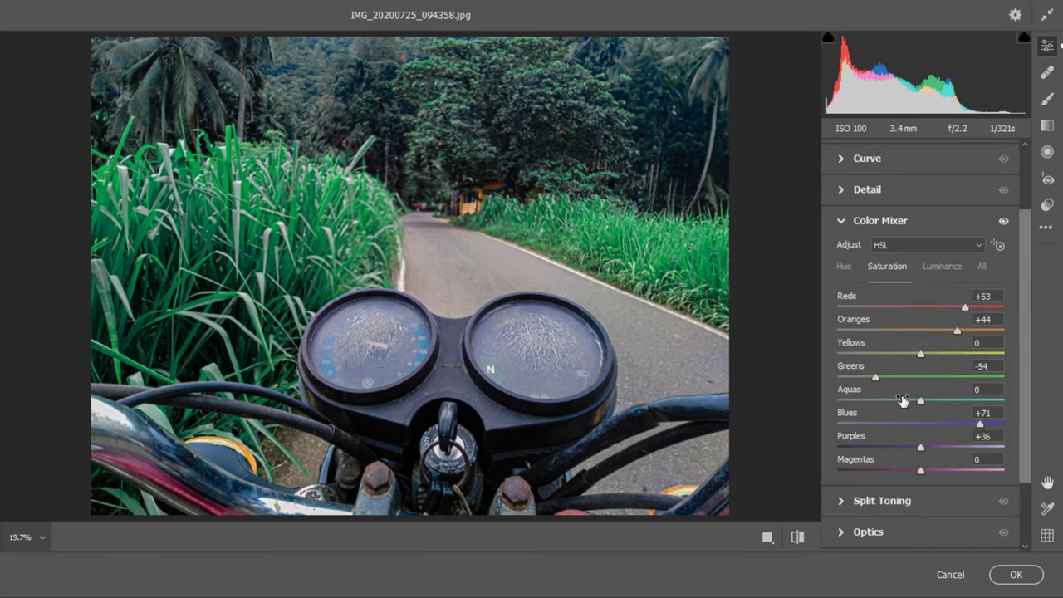
{"action": "left_click", "coordinate": [939, 397]}
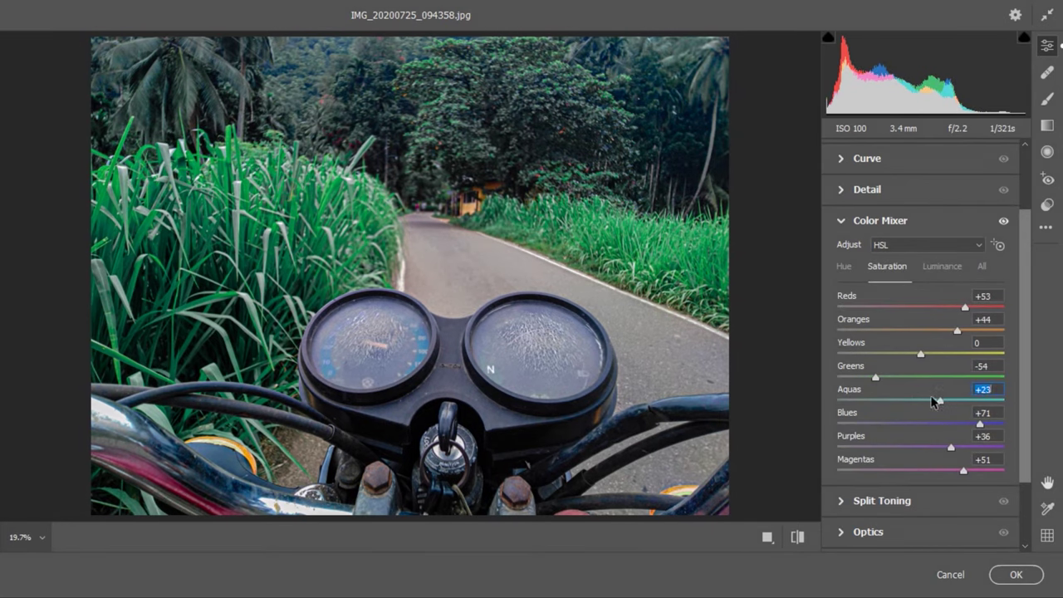
{"action": "left_click_drag", "start_coordinate": [921, 400], "coordinate": [950, 402]}
Step: Set the Aquas hue to -16, checking the grass at 100% zoom
{"action": "left_click", "coordinate": [848, 268]}
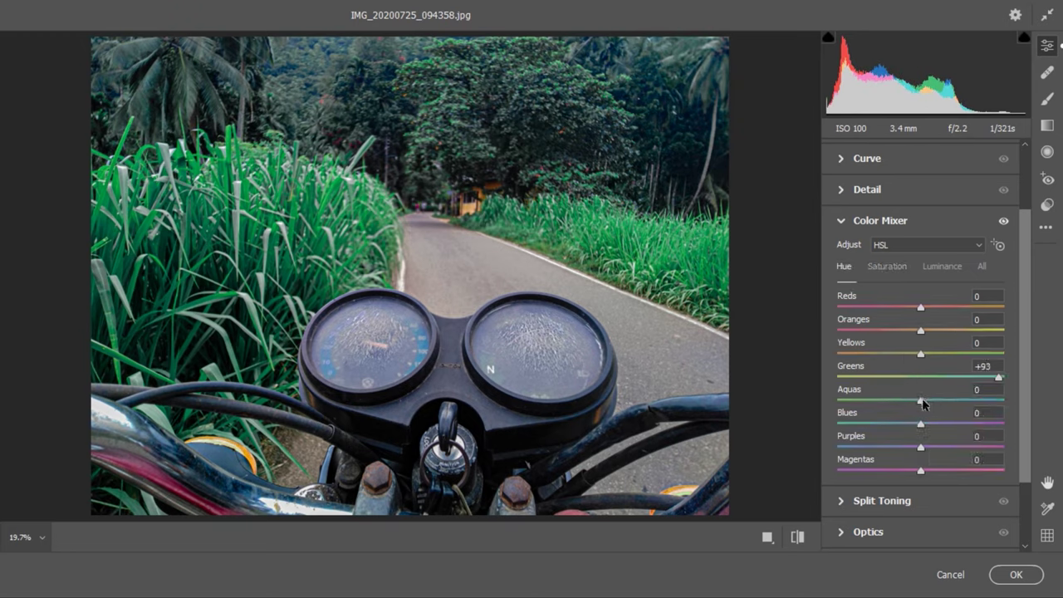
{"action": "left_click_drag", "start_coordinate": [920, 400], "coordinate": [883, 405]}
{"action": "mouse_move", "coordinate": [987, 402]}
{"action": "left_mouse_down"}
{"action": "mouse_move", "coordinate": [863, 395]}
{"action": "mouse_move", "coordinate": [1012, 405]}
{"action": "mouse_move", "coordinate": [866, 403]}
{"action": "mouse_move", "coordinate": [996, 405]}
{"action": "left_mouse_up"}
{"action": "left_click_drag", "start_coordinate": [890, 403], "coordinate": [911, 407]}
{"action": "left_click", "coordinate": [470, 177]}
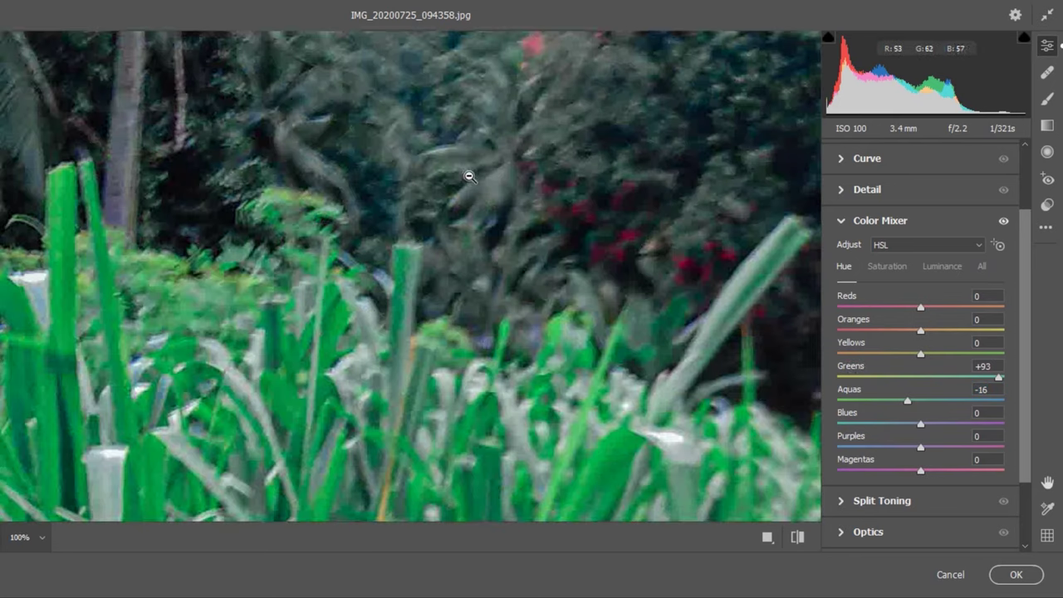
{"action": "left_click", "coordinate": [415, 363]}
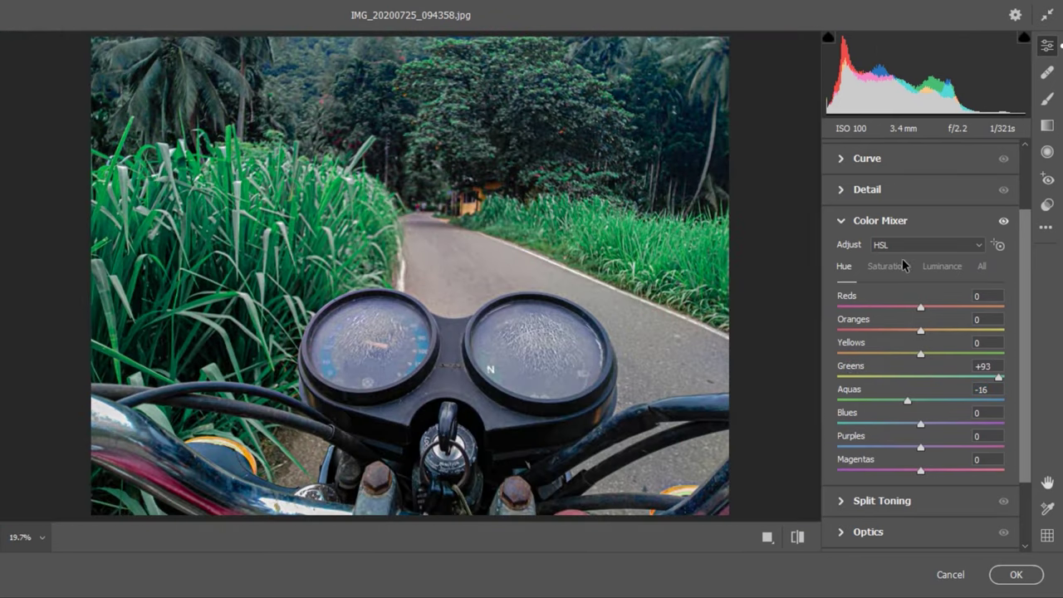
{"action": "left_click", "coordinate": [848, 221]}
Step: Set Sharpening to 17 after inspecting foliage, ignition key and speedometer at 100%
{"action": "left_click", "coordinate": [839, 278]}
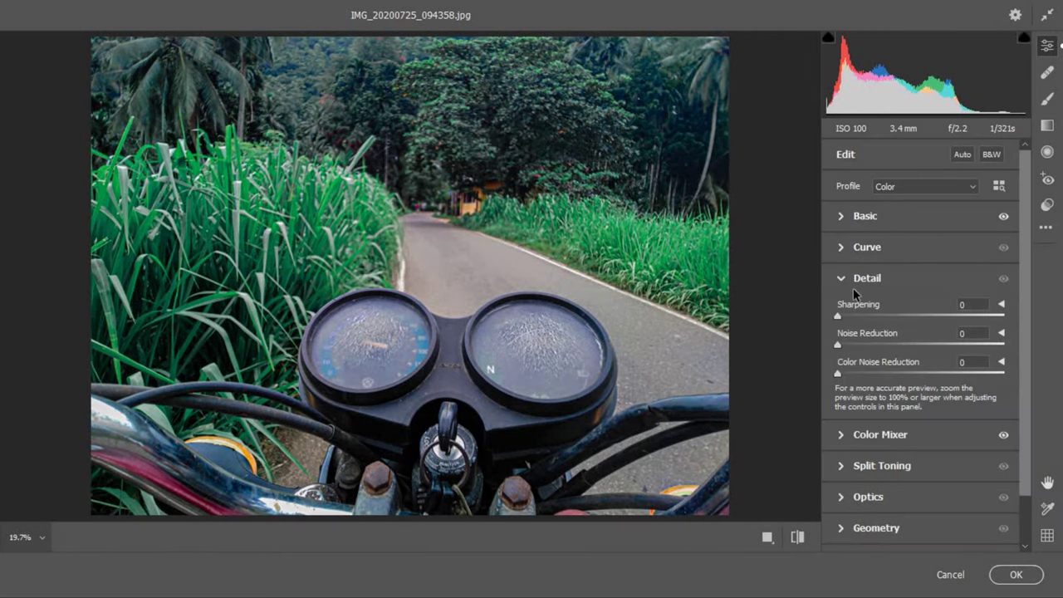
{"action": "left_click_drag", "start_coordinate": [839, 315], "coordinate": [887, 316]}
{"action": "left_click", "coordinate": [562, 140]}
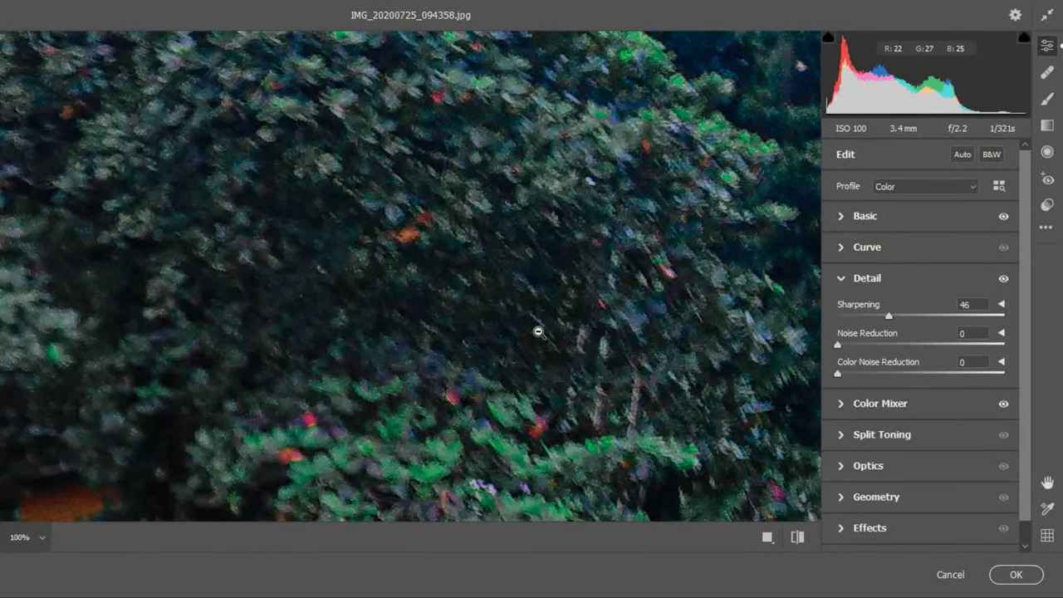
{"action": "left_click", "coordinate": [538, 332]}
{"action": "left_click", "coordinate": [456, 446]}
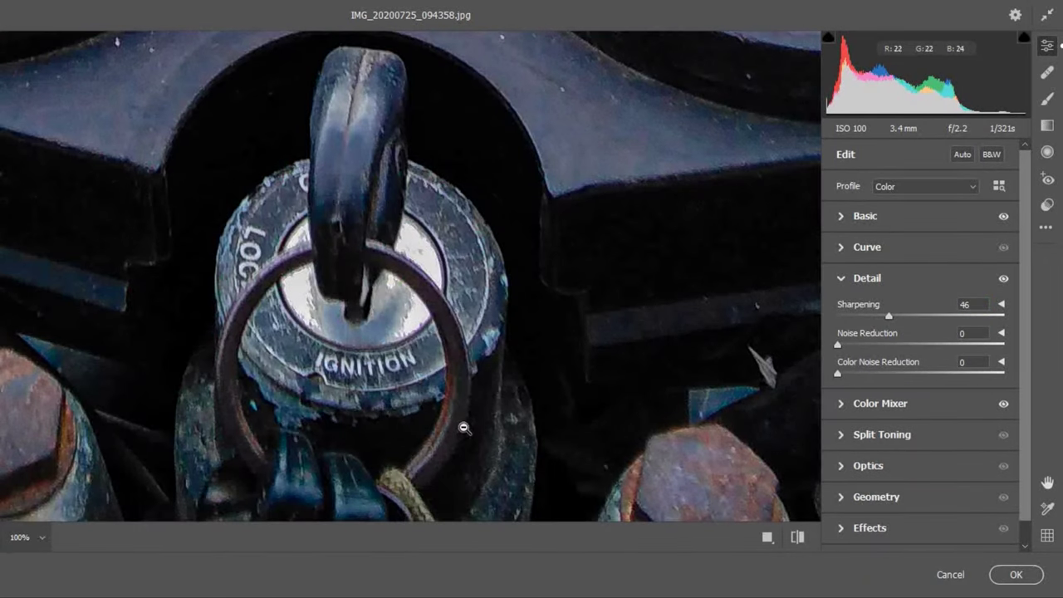
{"action": "left_click", "coordinate": [469, 310]}
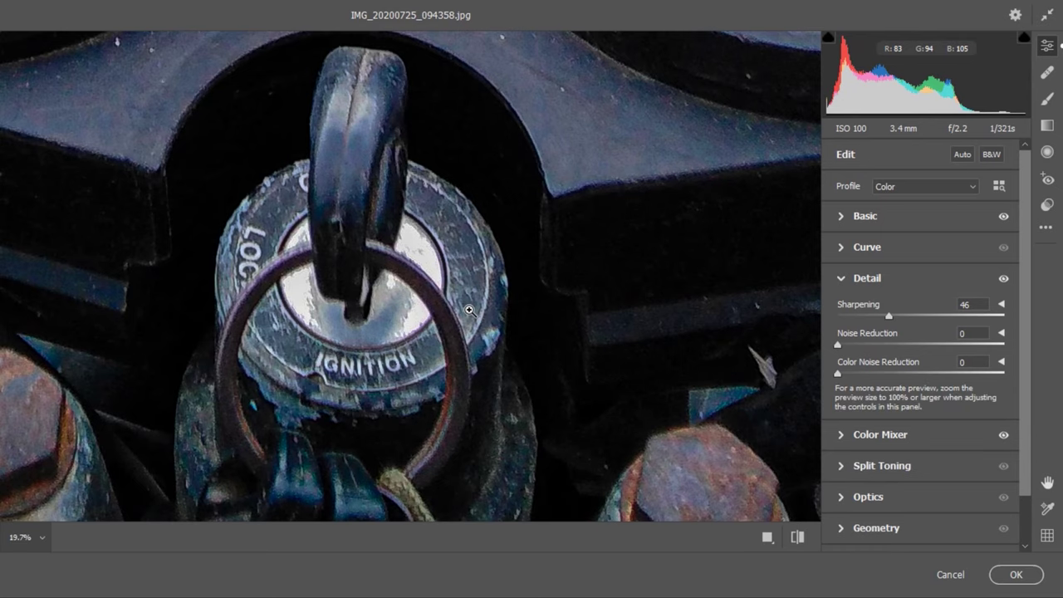
{"action": "left_click", "coordinate": [537, 328]}
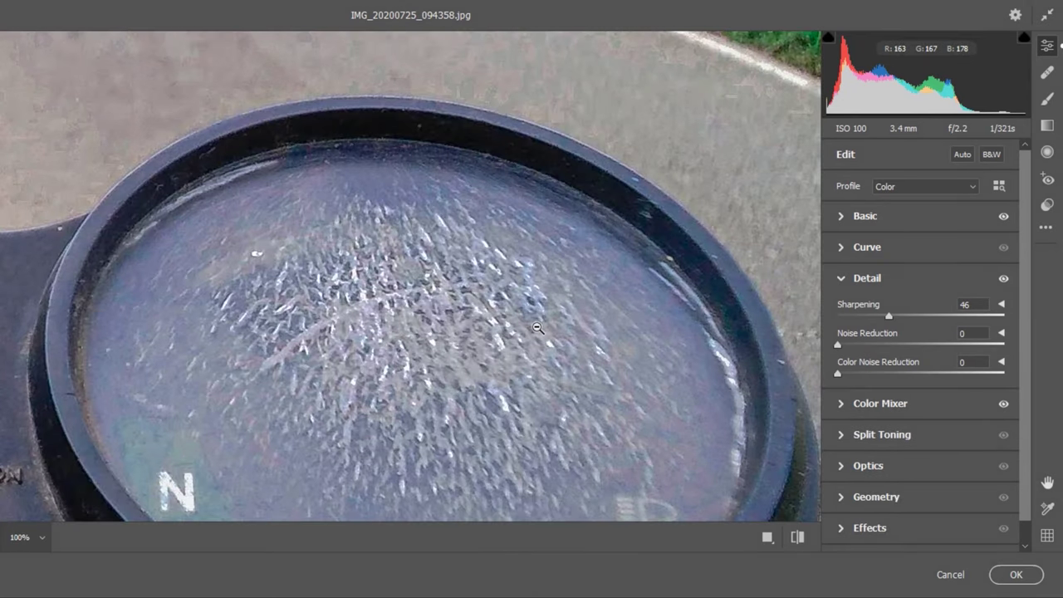
{"action": "left_click", "coordinate": [537, 327]}
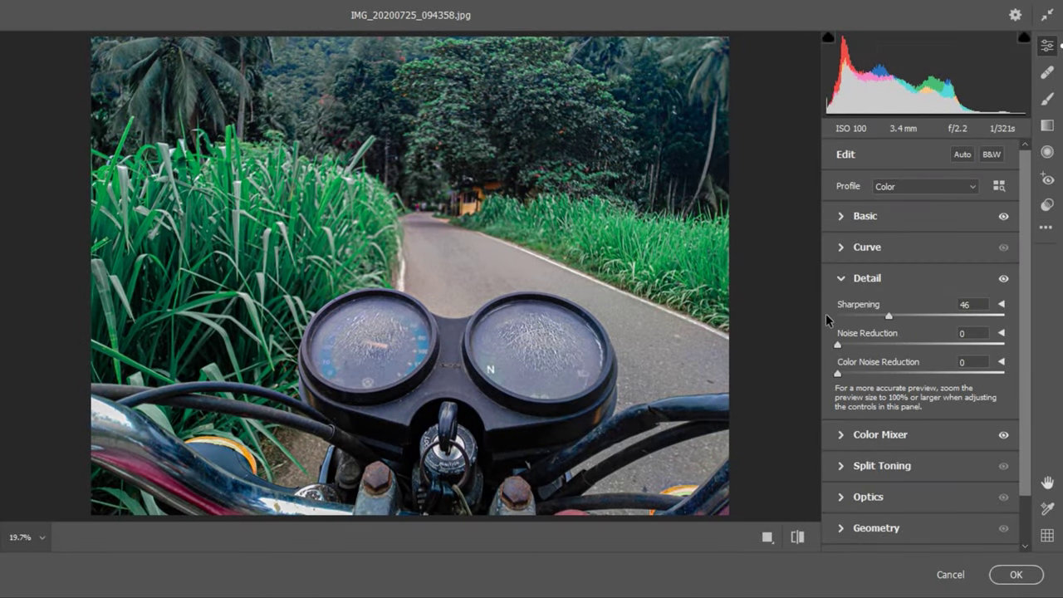
{"action": "left_click", "coordinate": [889, 316]}
{"action": "left_click_drag", "start_coordinate": [847, 318], "coordinate": [856, 317]}
Step: Set Noise Reduction to 75 and Color Noise Reduction to 35
{"action": "left_click_drag", "start_coordinate": [837, 373], "coordinate": [864, 372]}
{"action": "left_click", "coordinate": [493, 124]}
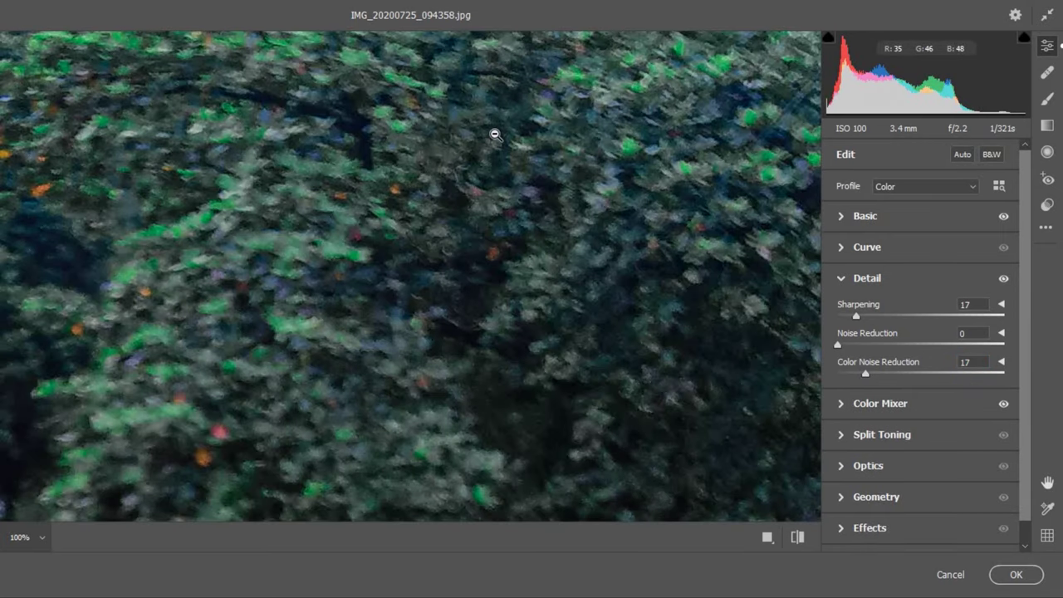
{"action": "left_click", "coordinate": [878, 342]}
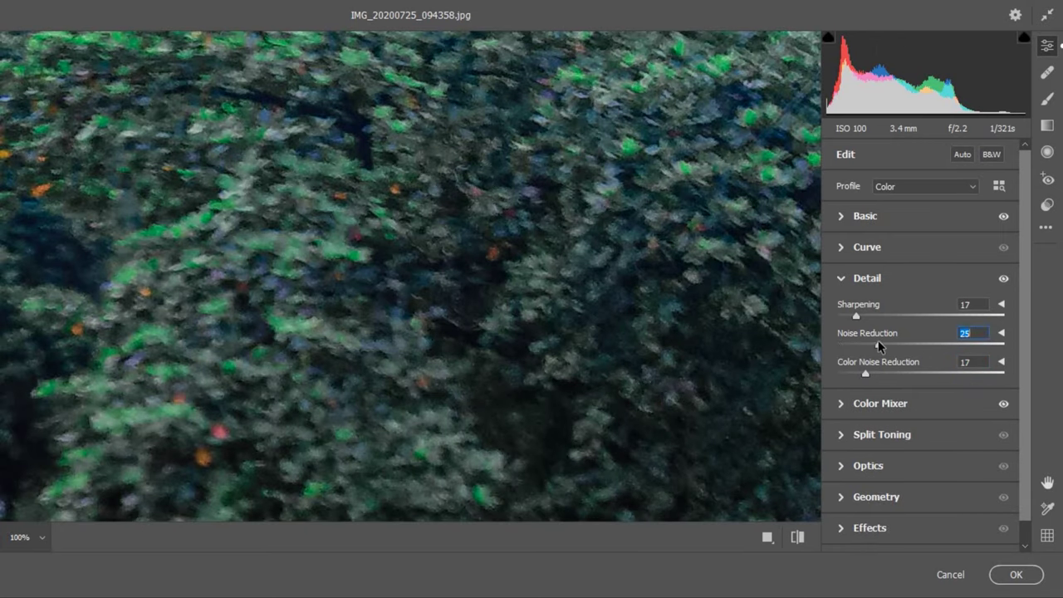
{"action": "left_click_drag", "start_coordinate": [877, 342], "coordinate": [966, 334]}
{"action": "left_click", "coordinate": [611, 371]}
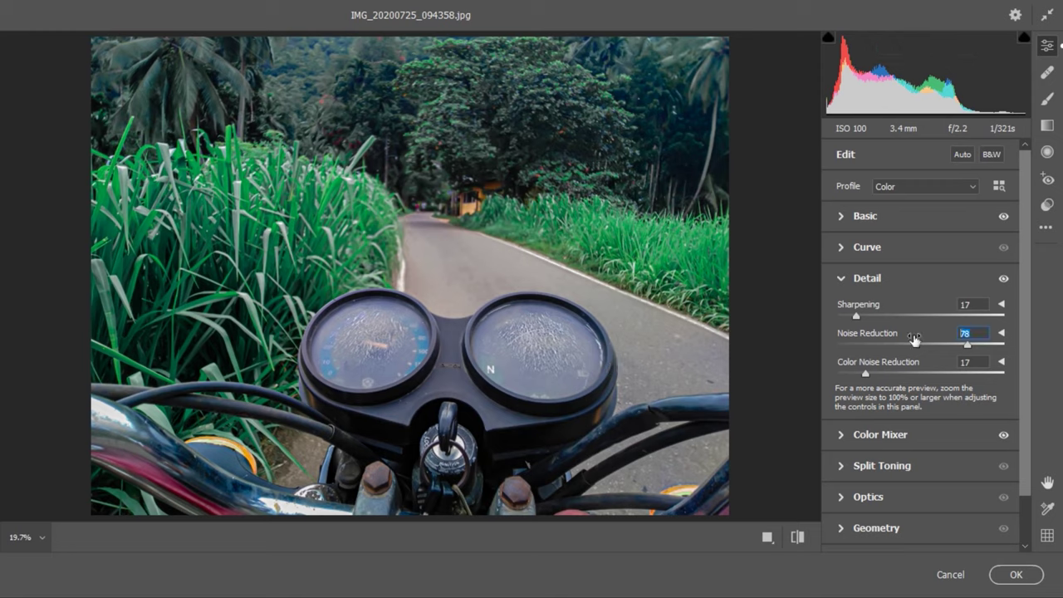
{"action": "mouse_move", "coordinate": [877, 339]}
{"action": "left_mouse_down"}
{"action": "mouse_move", "coordinate": [897, 376]}
{"action": "mouse_move", "coordinate": [947, 374]}
{"action": "mouse_move", "coordinate": [888, 373]}
{"action": "left_mouse_up"}
{"action": "left_click_drag", "start_coordinate": [978, 373], "coordinate": [984, 374]}
{"action": "type", "text": "0"}
{"action": "type", "text": "35"}
Step: Set Clarity +24, Saturation -12 and Vibrance +44, then accept the Camera Raw edits
{"action": "left_click", "coordinate": [847, 218]}
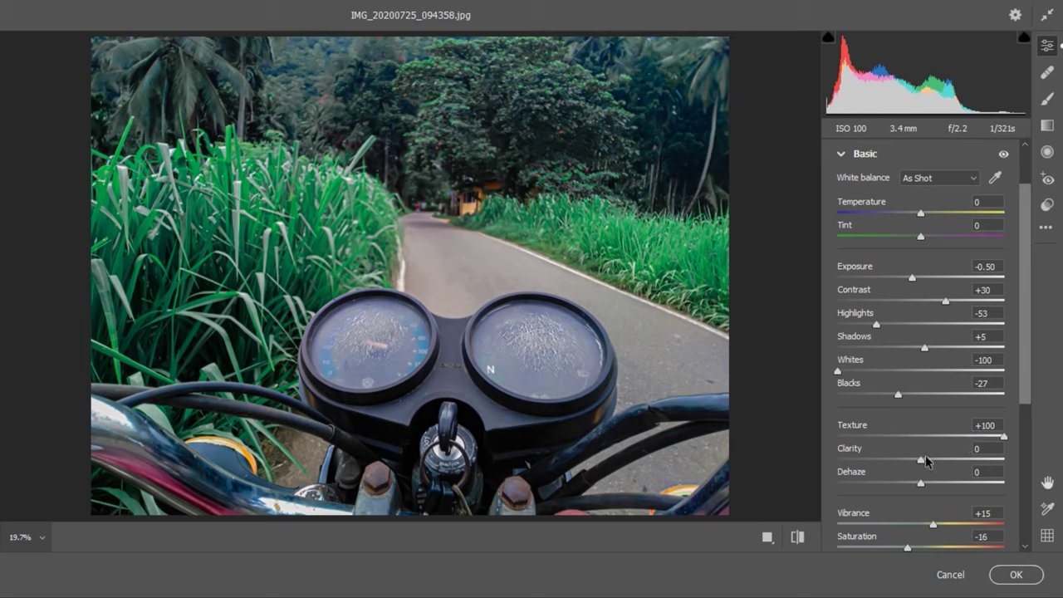
{"action": "left_click_drag", "start_coordinate": [921, 460], "coordinate": [943, 463]}
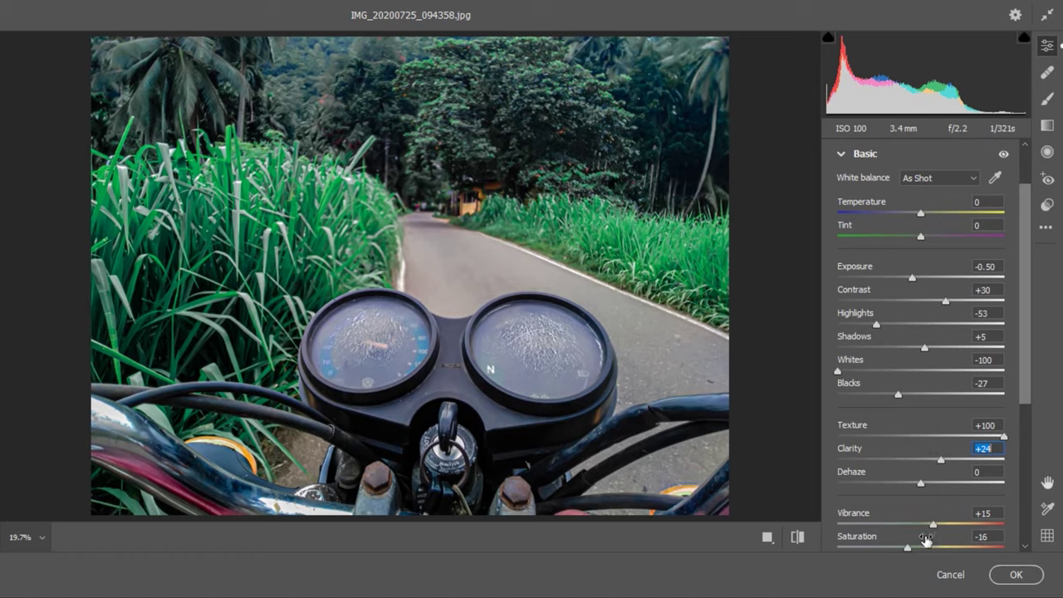
{"action": "left_click_drag", "start_coordinate": [907, 548], "coordinate": [911, 548]}
{"action": "left_click_drag", "start_coordinate": [934, 524], "coordinate": [949, 524]}
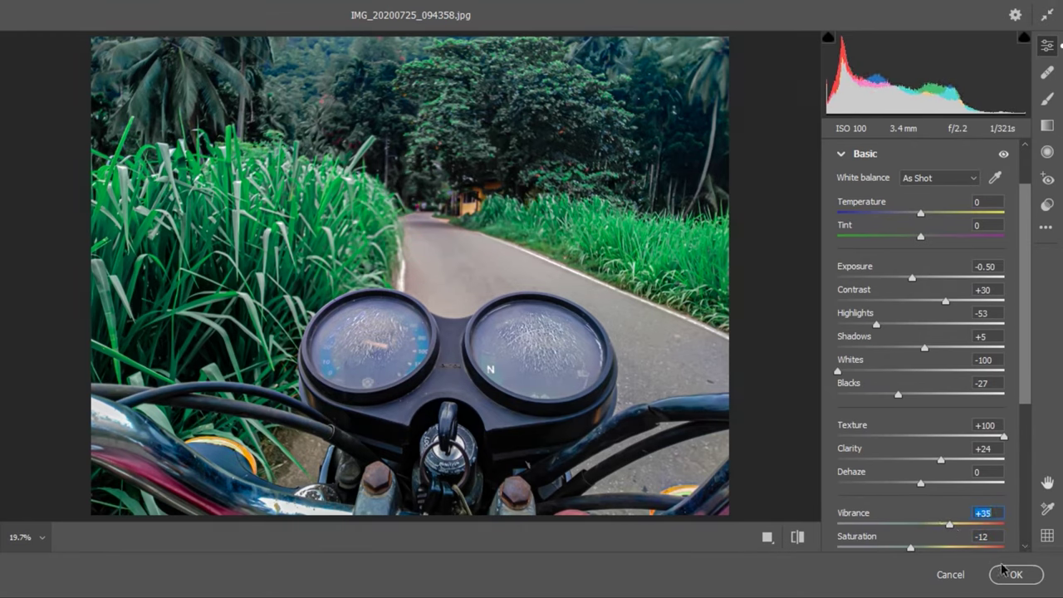
{"action": "left_click_drag", "start_coordinate": [950, 524], "coordinate": [957, 524]}
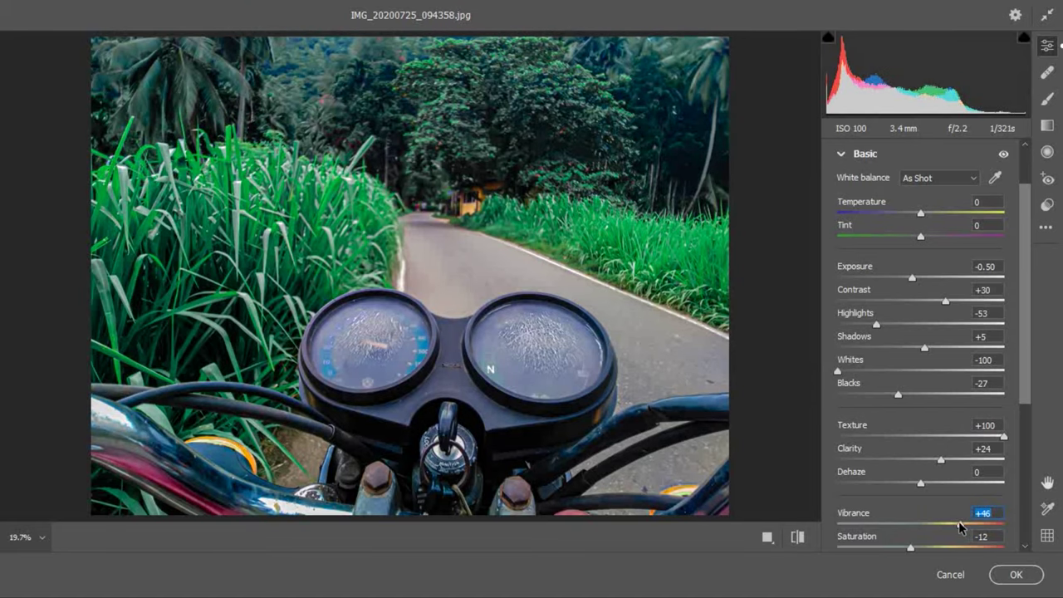
{"action": "left_click", "coordinate": [1008, 575]}
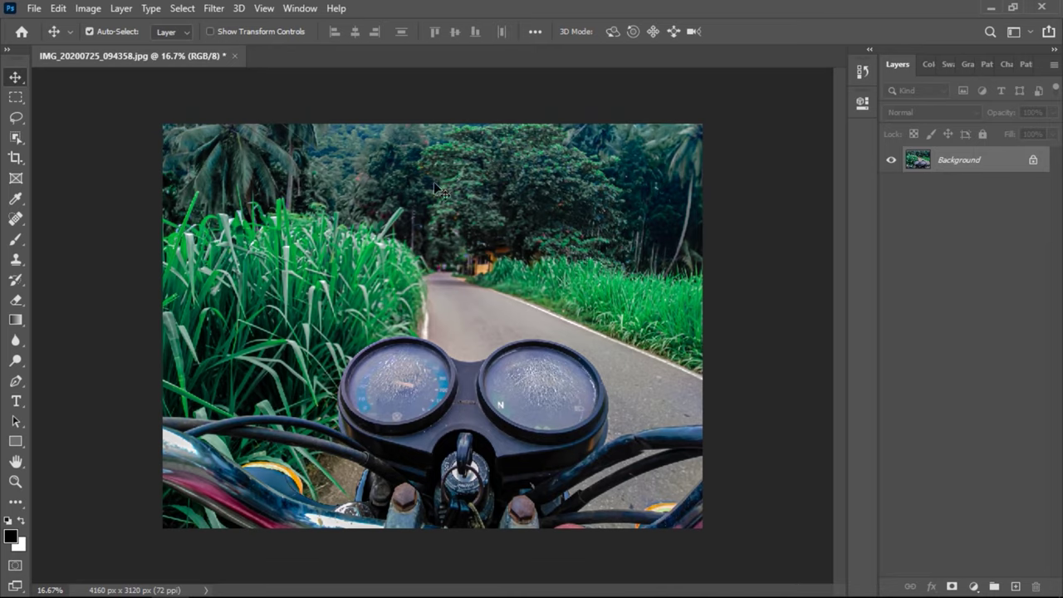
{"action": "key", "text": "ctrl+1"}
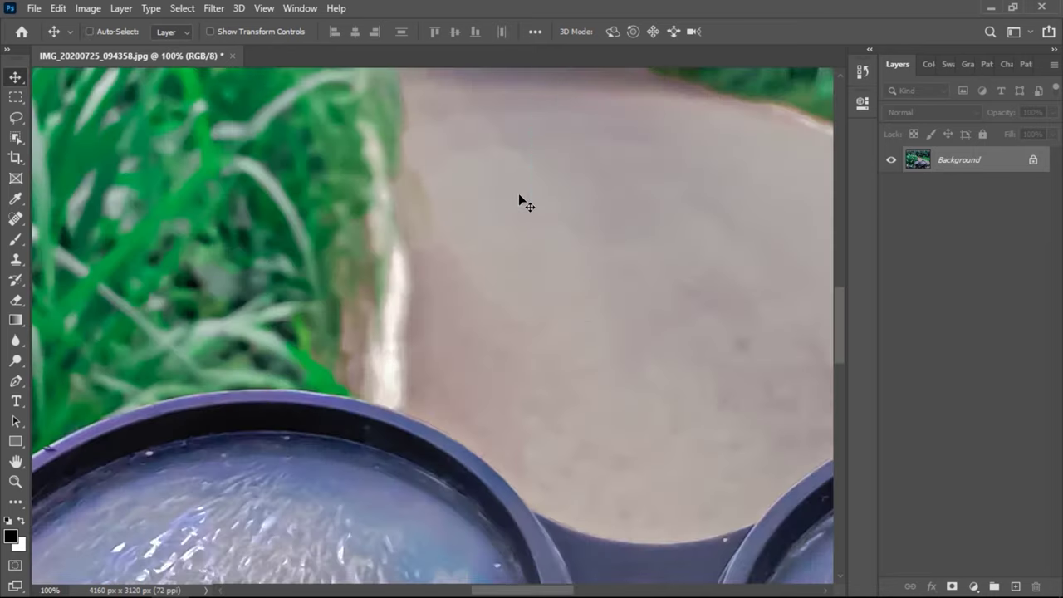
{"action": "key", "text": "ctrl+0"}
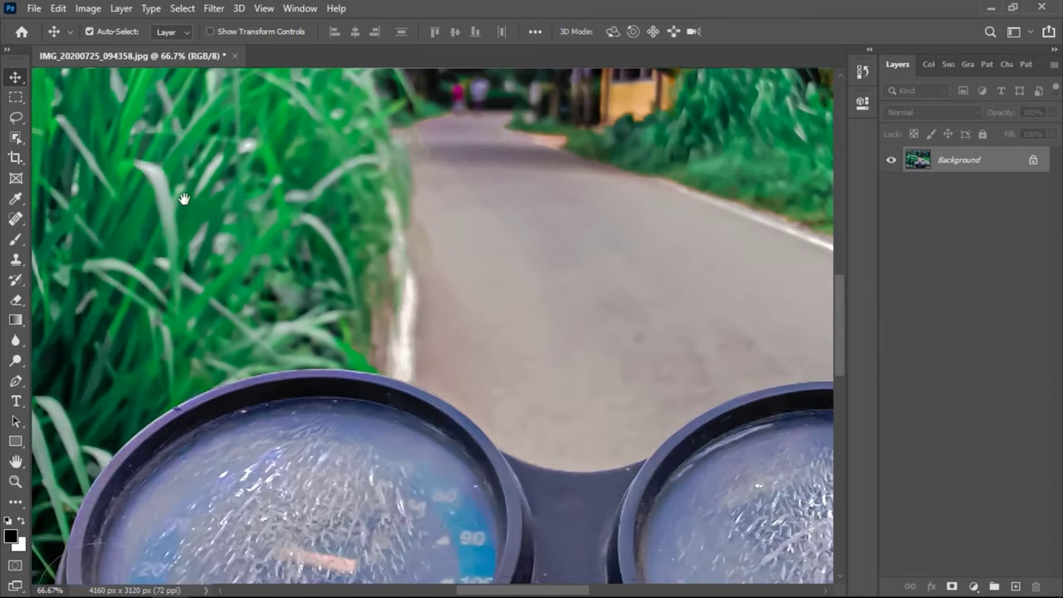
{"action": "scroll", "coordinate": [183, 196], "scroll_direction": "up", "scroll_amount": 3}
{"action": "scroll", "coordinate": [440, 428], "scroll_direction": "up", "scroll_amount": 3}
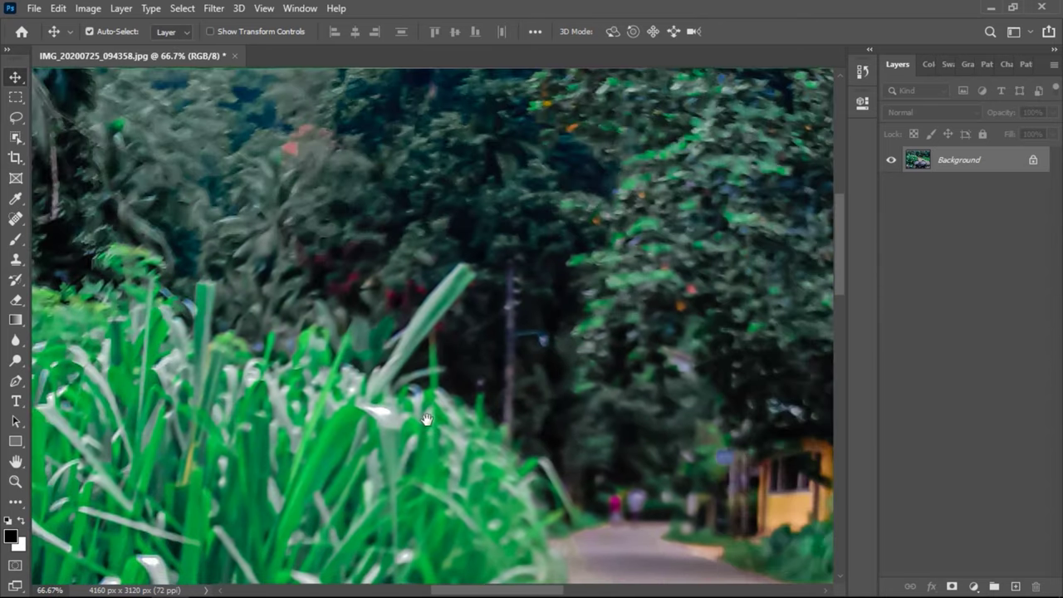
{"action": "scroll", "coordinate": [453, 282], "scroll_direction": "right", "scroll_amount": 3}
{"action": "scroll", "coordinate": [448, 249], "scroll_direction": "down", "scroll_amount": 2}
{"action": "key", "text": "ctrl+0"}
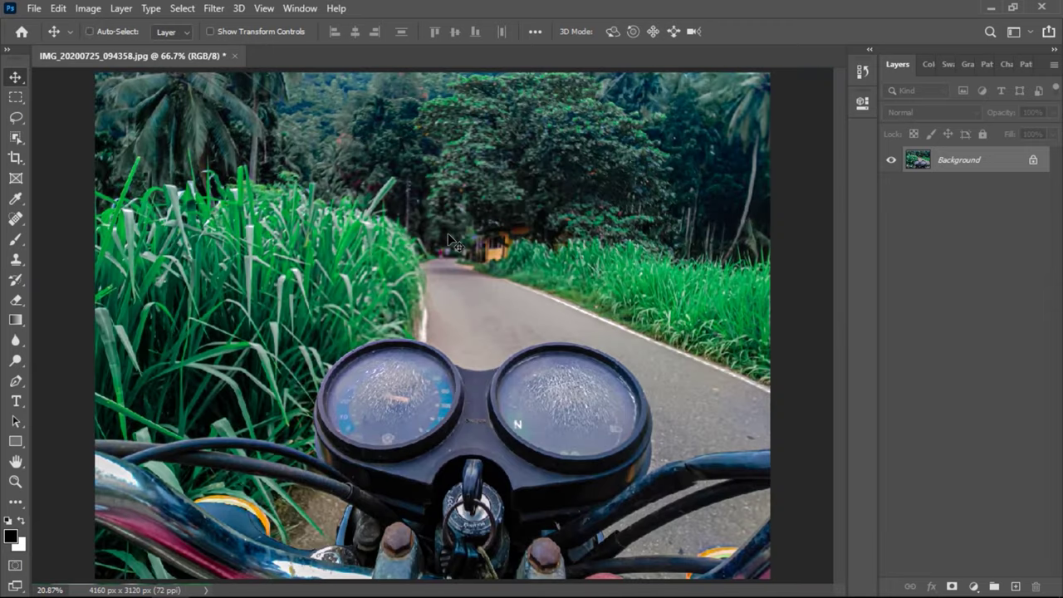
Step: Add a Solid Color fill layer in bright yellow ffe400
{"action": "left_click", "coordinate": [973, 586]}
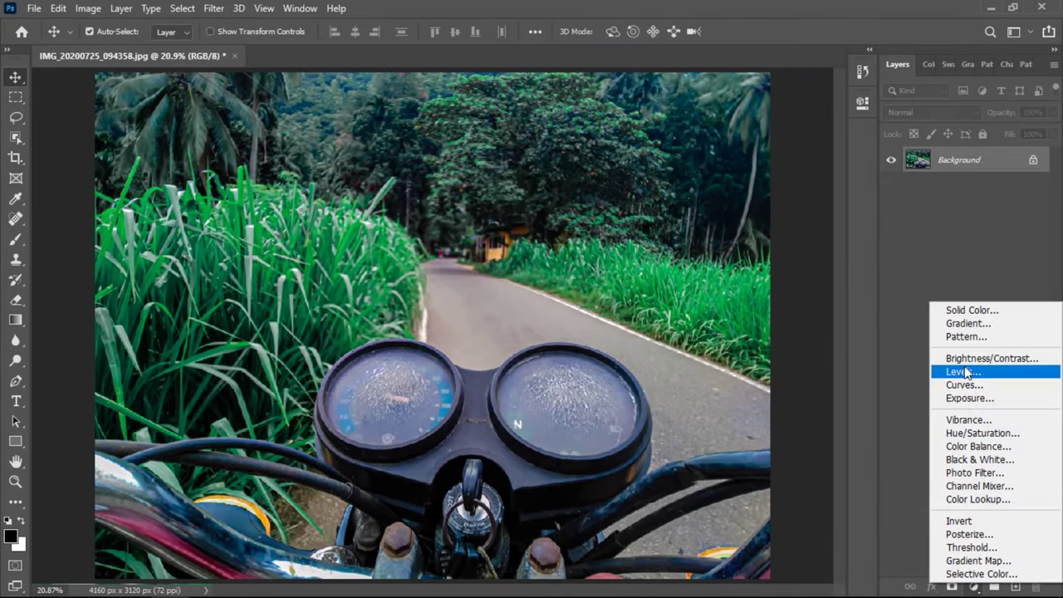
{"action": "left_click", "coordinate": [967, 311]}
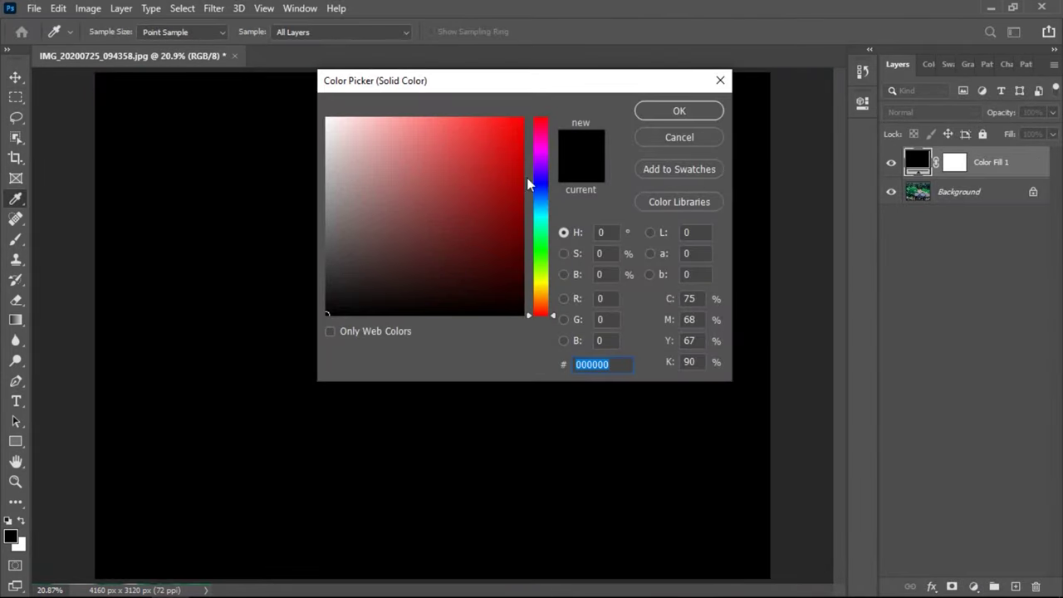
{"action": "left_click", "coordinate": [541, 284]}
{"action": "type", "text": "fff000"}
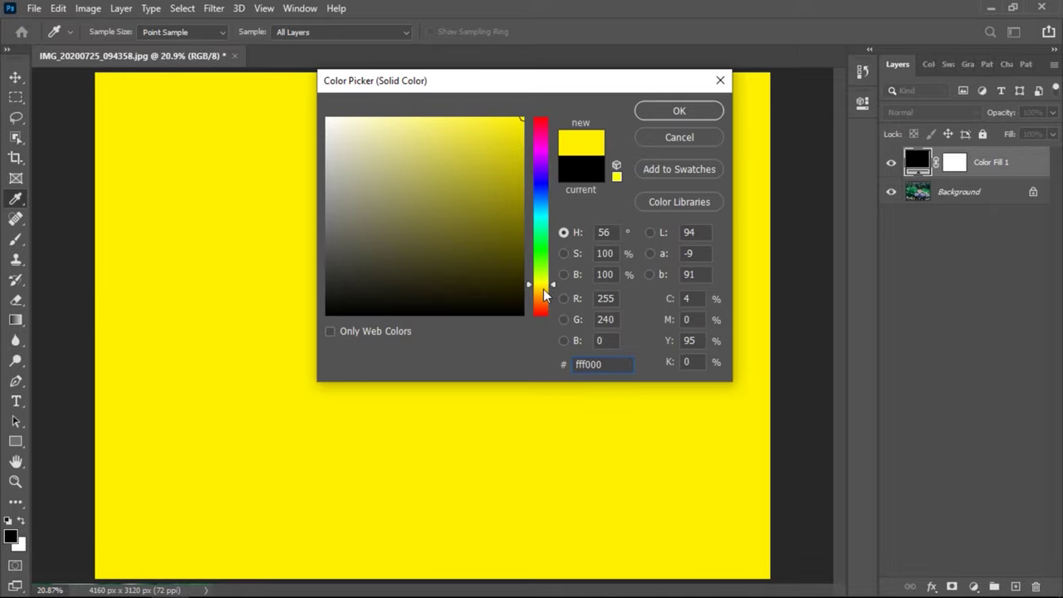
{"action": "left_click", "coordinate": [543, 290]}
{"action": "left_click", "coordinate": [543, 286]}
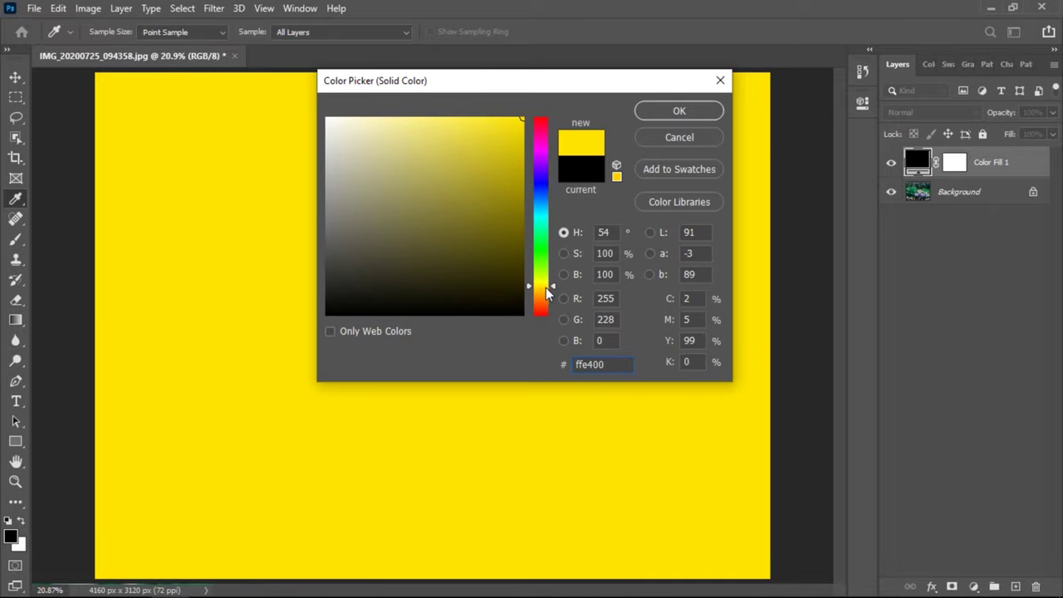
{"action": "left_click", "coordinate": [547, 286]}
{"action": "left_click", "coordinate": [547, 289]}
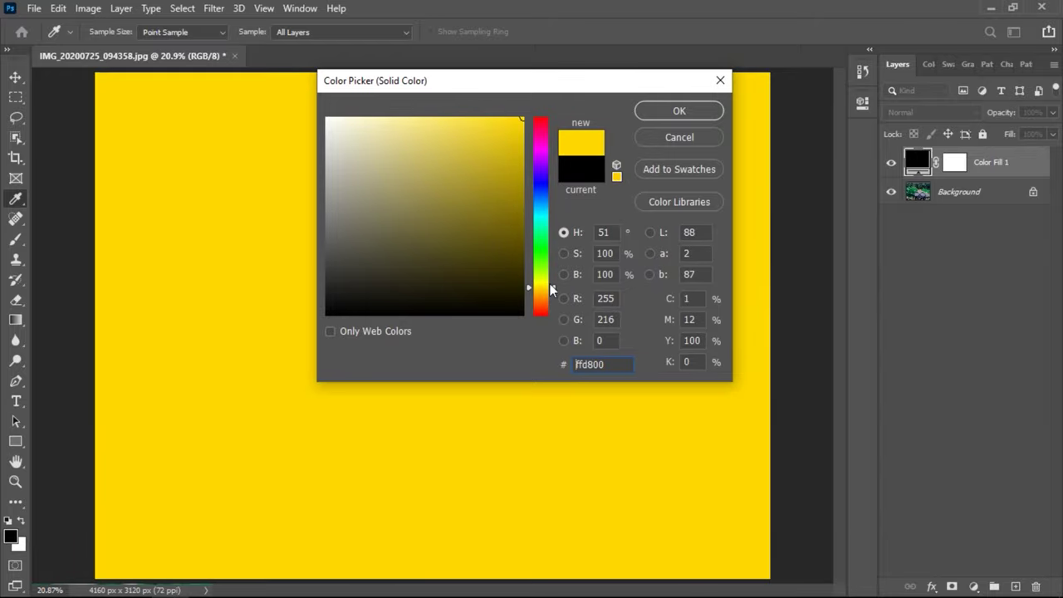
{"action": "left_click", "coordinate": [543, 286]}
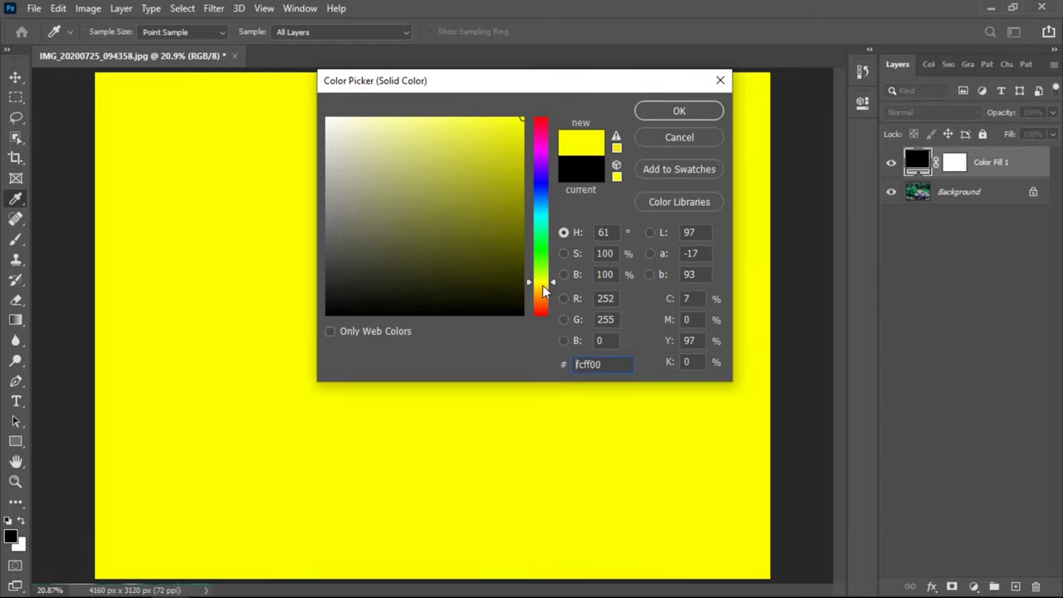
{"action": "left_click", "coordinate": [669, 111]}
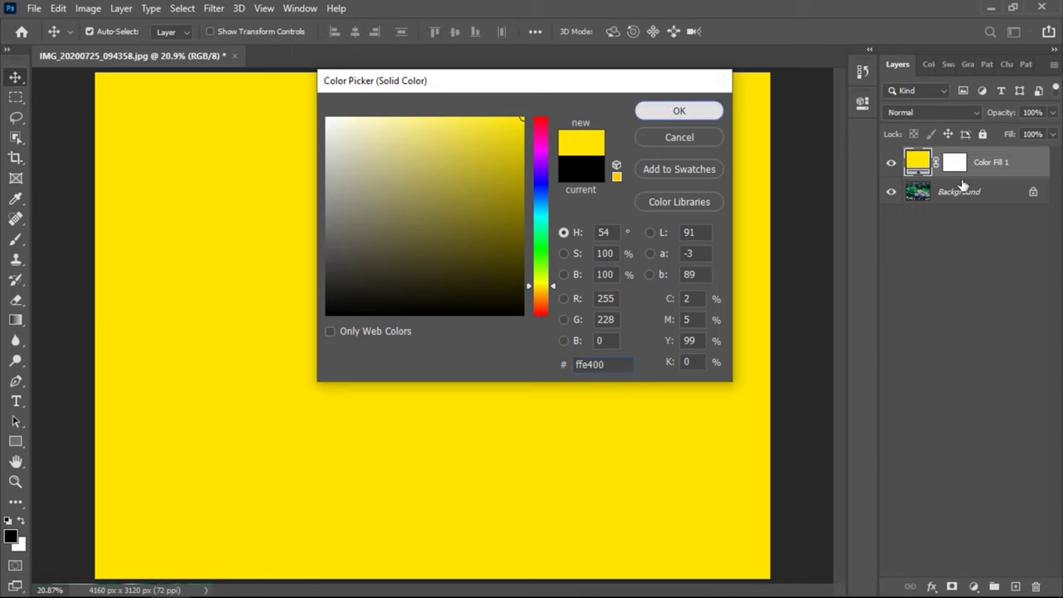
Step: Replace the fill layer's white mask with a black mask
{"action": "right_click", "coordinate": [955, 162]}
{"action": "left_click", "coordinate": [963, 194]}
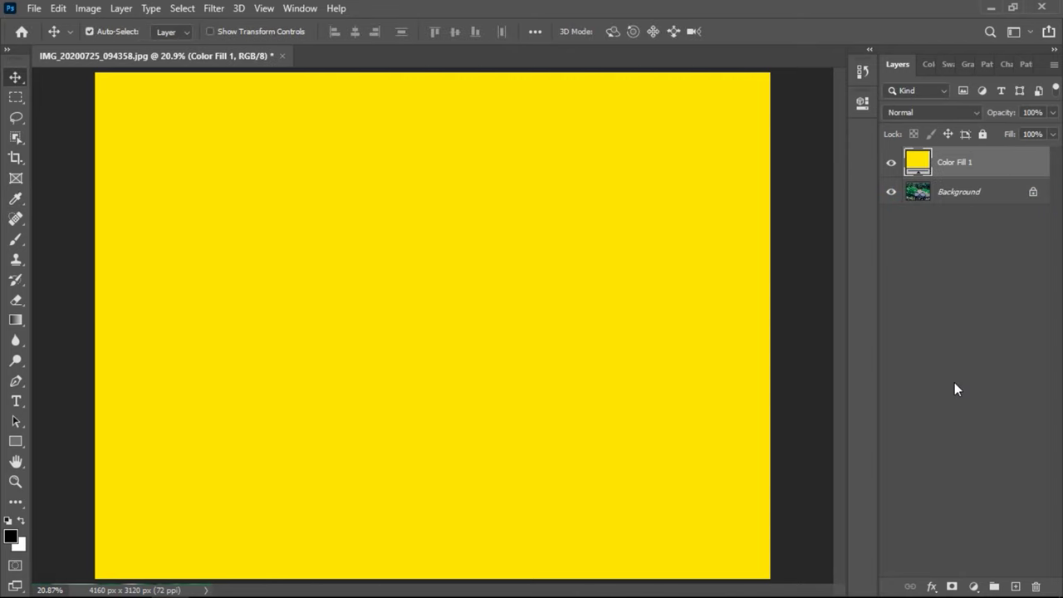
{"action": "left_click", "coordinate": [952, 587], "text": "alt"}
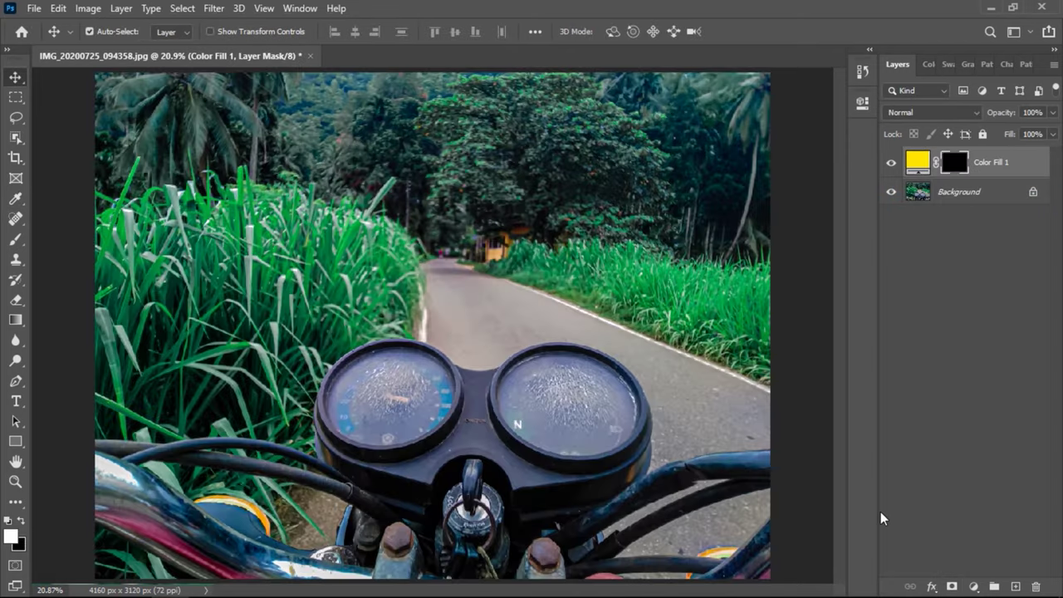
Step: Paint a soft 5000 px, 0% hardness white glow onto the mask's top-left
{"action": "key", "text": "b"}
{"action": "right_click", "coordinate": [611, 239]}
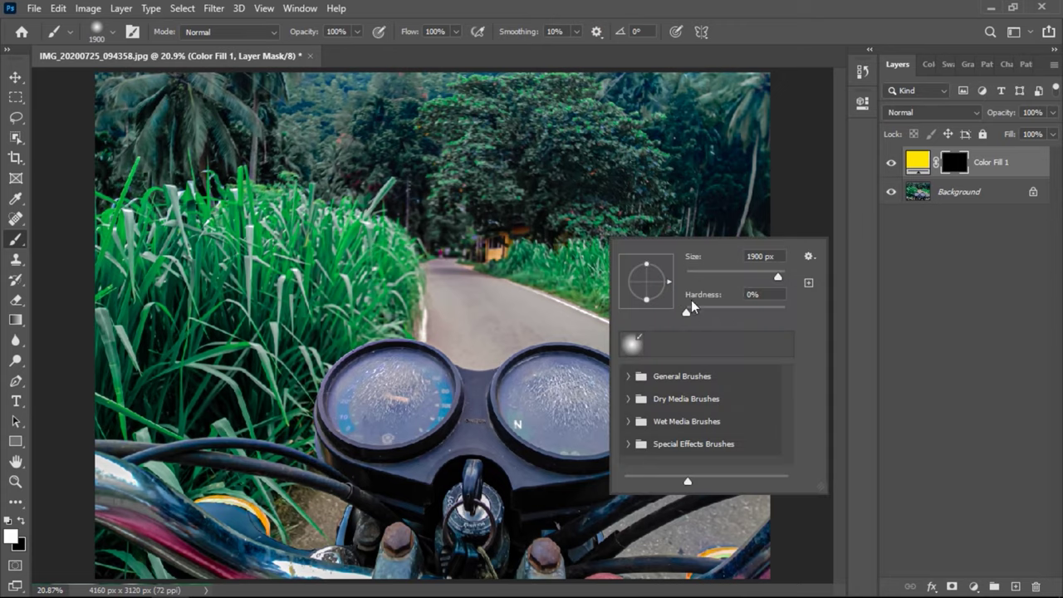
{"action": "left_click_drag", "start_coordinate": [780, 275], "coordinate": [786, 275]}
{"action": "key", "text": "Return"}
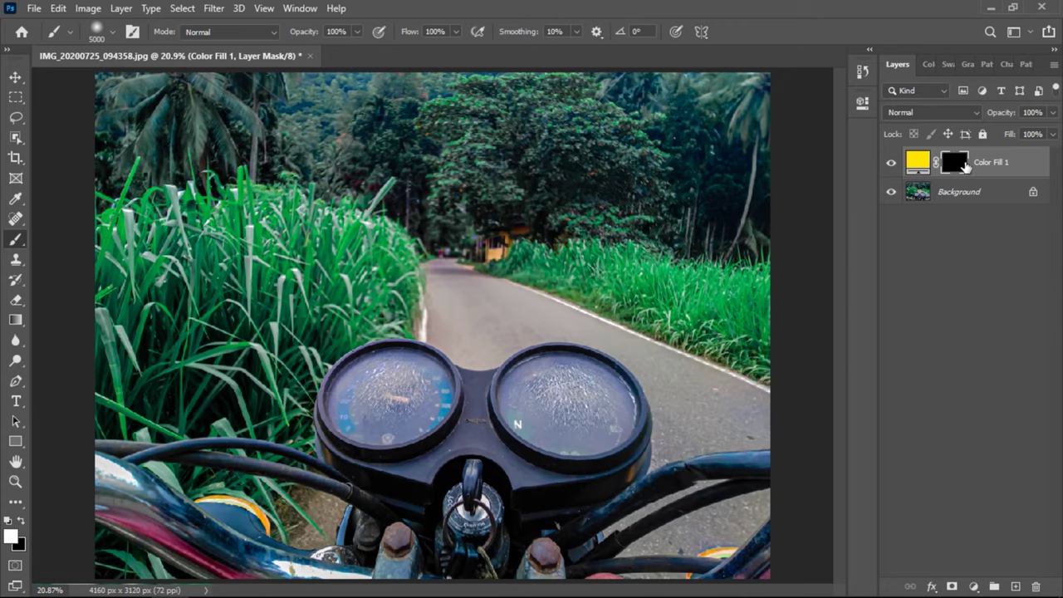
{"action": "scroll", "coordinate": [360, 253], "scroll_direction": "down", "scroll_amount": 3}
{"action": "scroll", "coordinate": [360, 253], "scroll_direction": "down", "scroll_amount": 1}
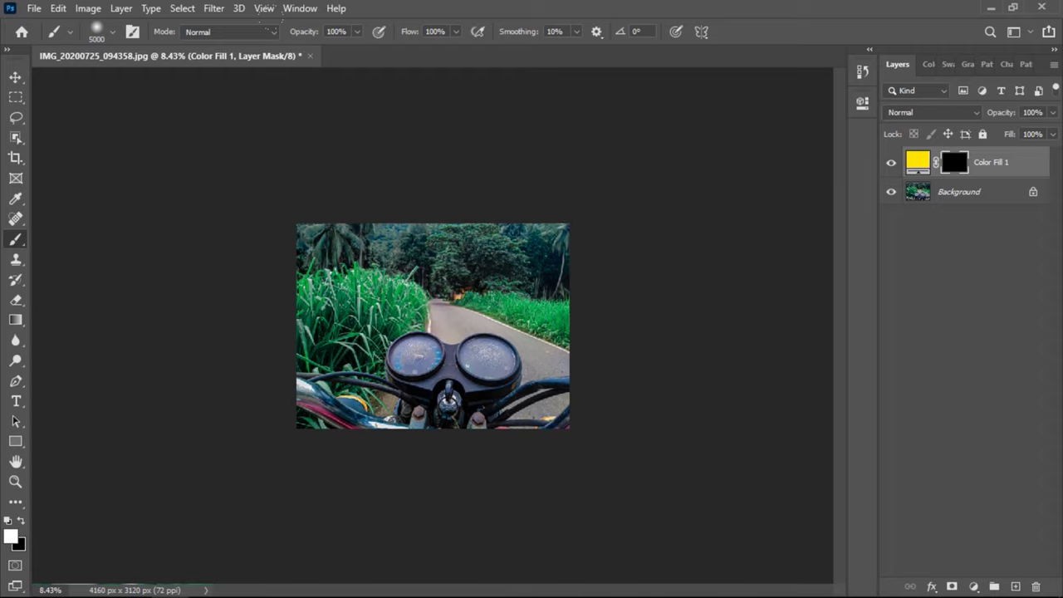
{"action": "left_click", "coordinate": [374, 158]}
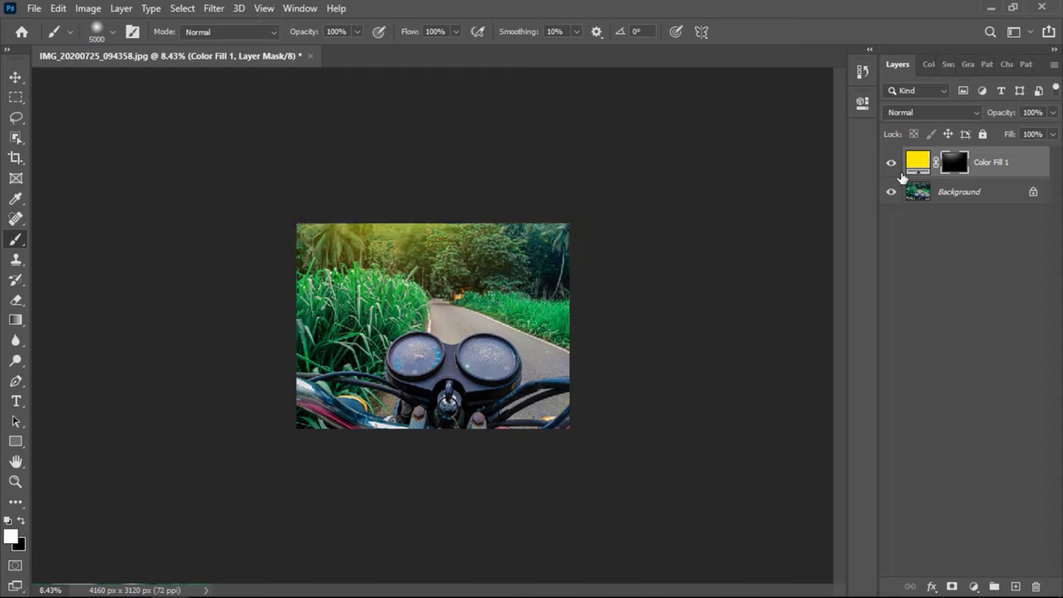
Step: Change Color Fill 1's colour to orange-yellow ffcc00
{"action": "left_click", "coordinate": [916, 166]}
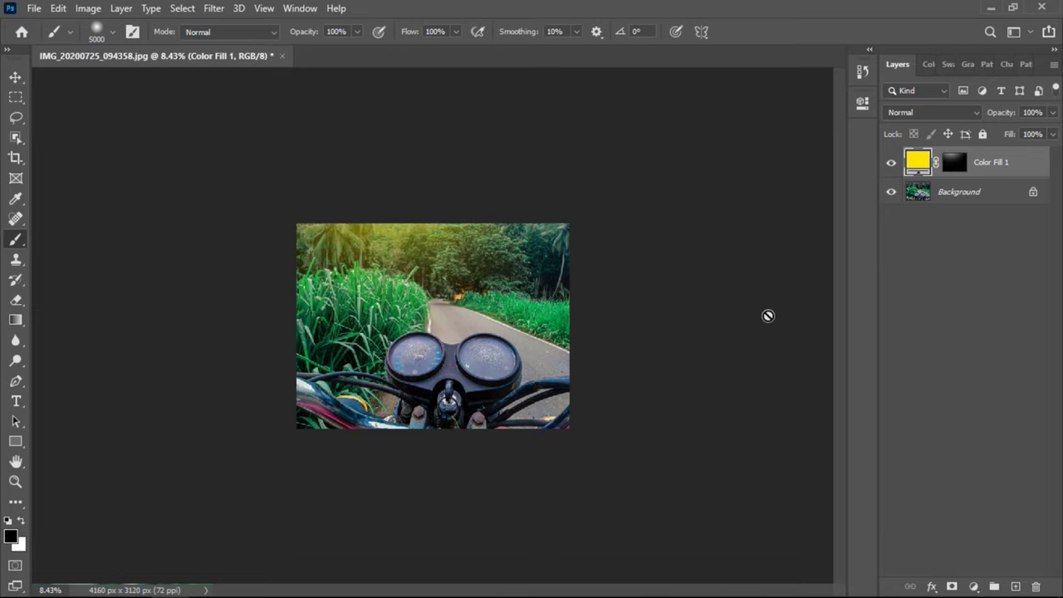
{"action": "double_click", "coordinate": [914, 170]}
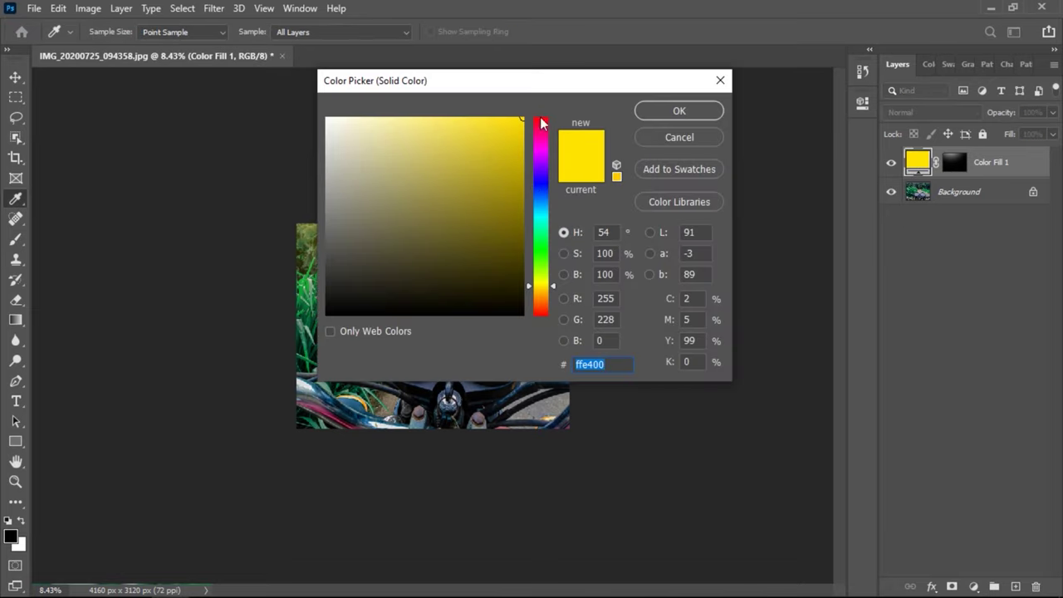
{"action": "left_click_drag", "start_coordinate": [545, 83], "coordinate": [751, 205]}
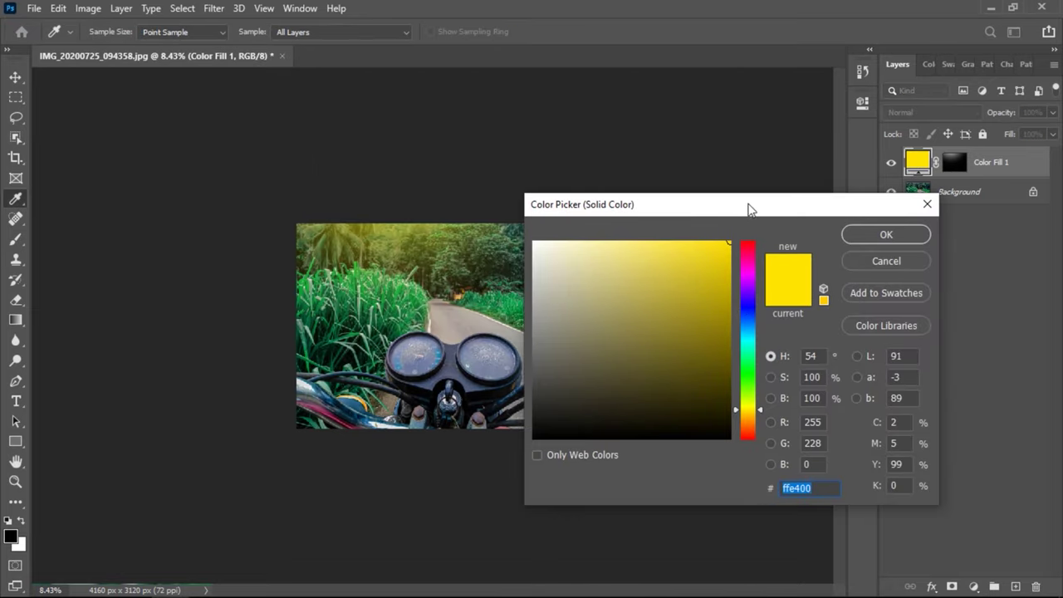
{"action": "left_click", "coordinate": [760, 417]}
{"action": "left_click_drag", "start_coordinate": [760, 416], "coordinate": [764, 420]}
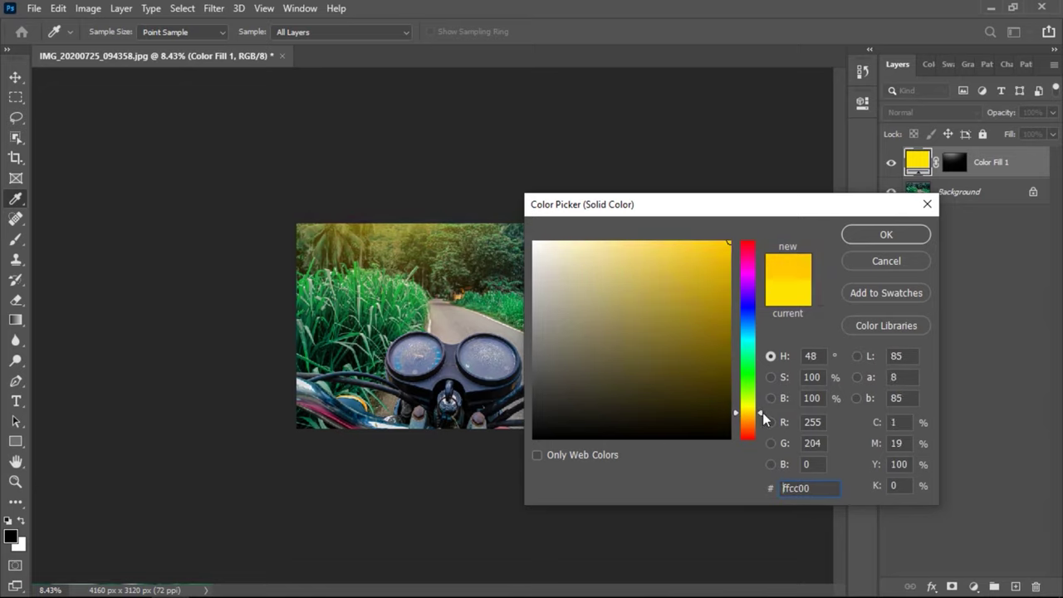
{"action": "left_click", "coordinate": [884, 235]}
{"action": "key", "text": "b"}
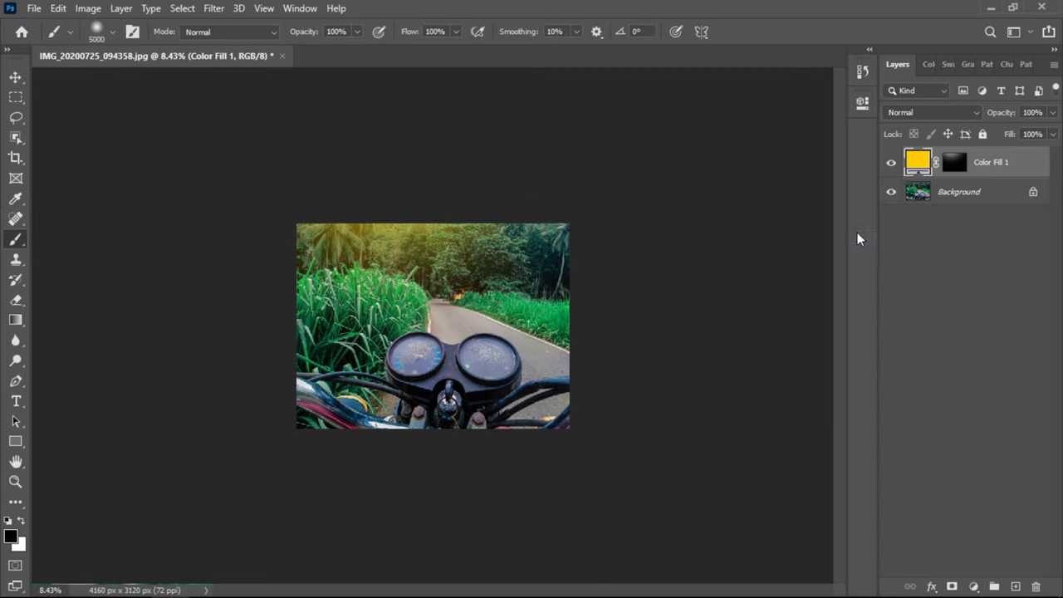
{"action": "key", "text": "ctrl+1"}
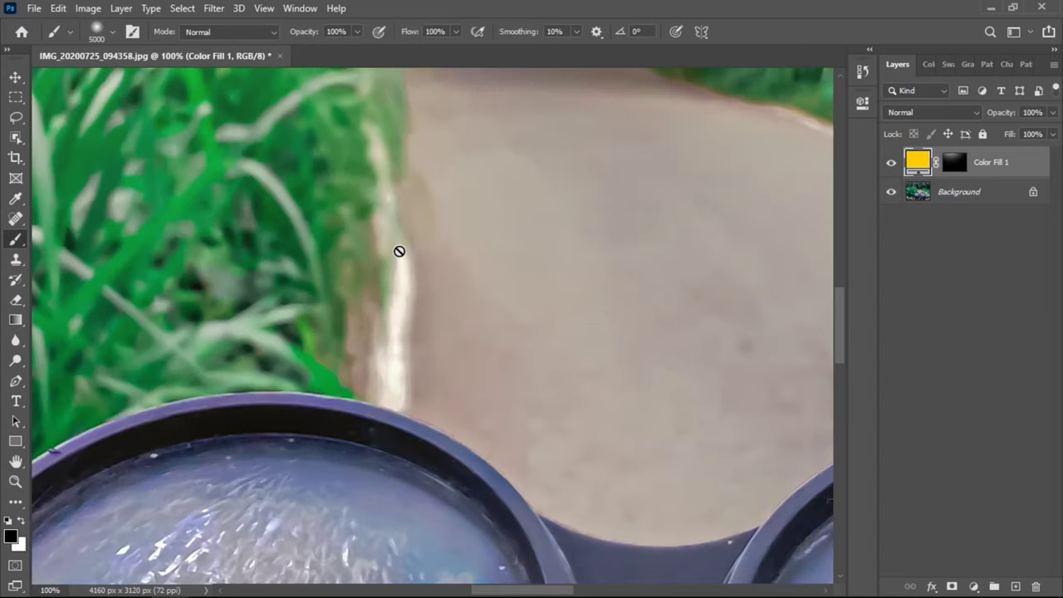
{"action": "key", "text": "ctrl+0"}
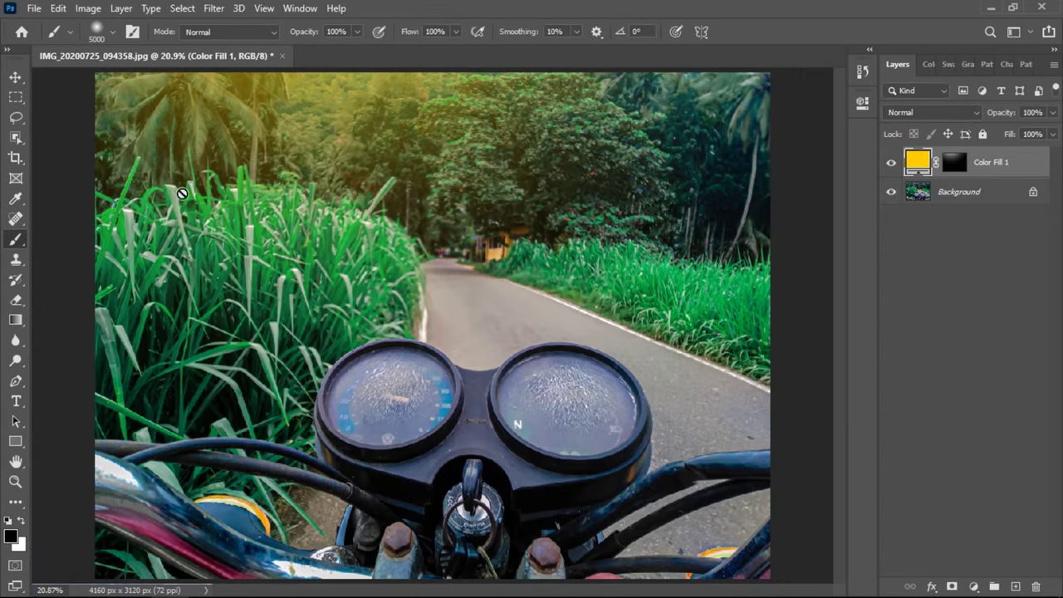
{"action": "key", "text": "v"}
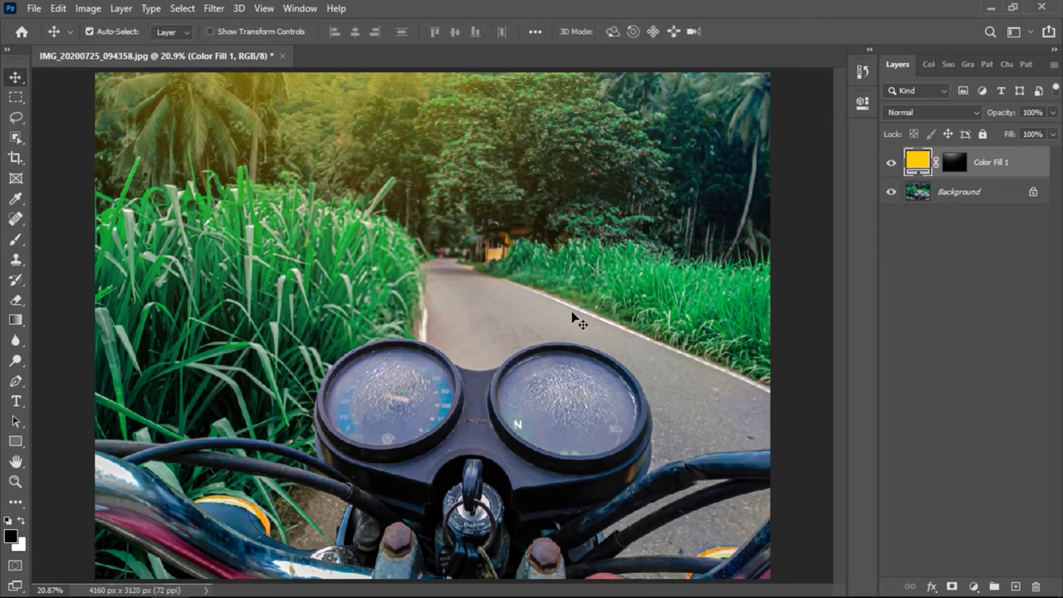
Step: Delete the painted mask and give Color Fill 1 a fresh black mask
{"action": "left_click", "coordinate": [956, 163]}
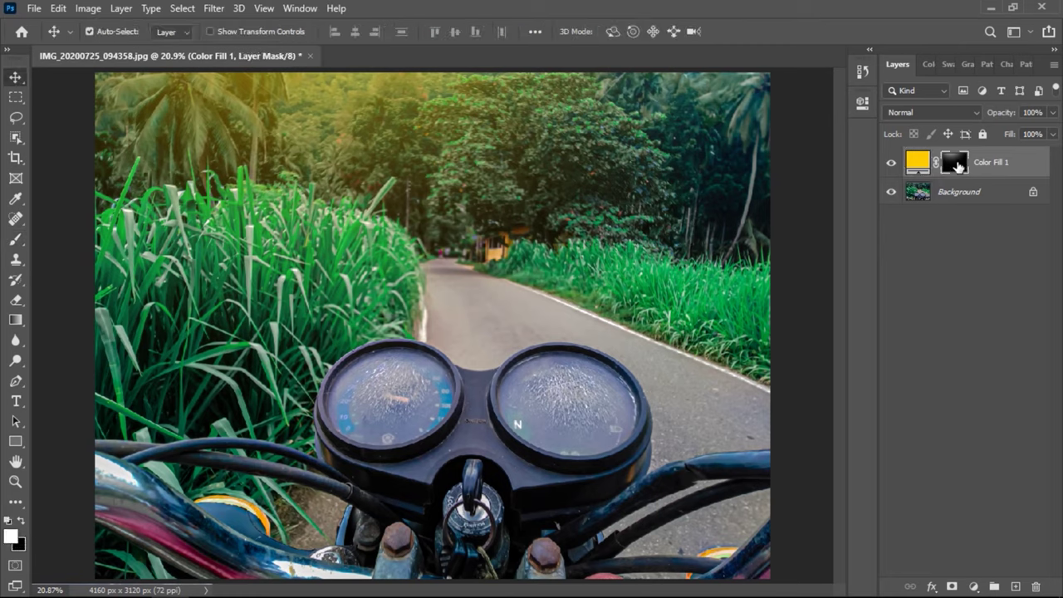
{"action": "right_click", "coordinate": [959, 167]}
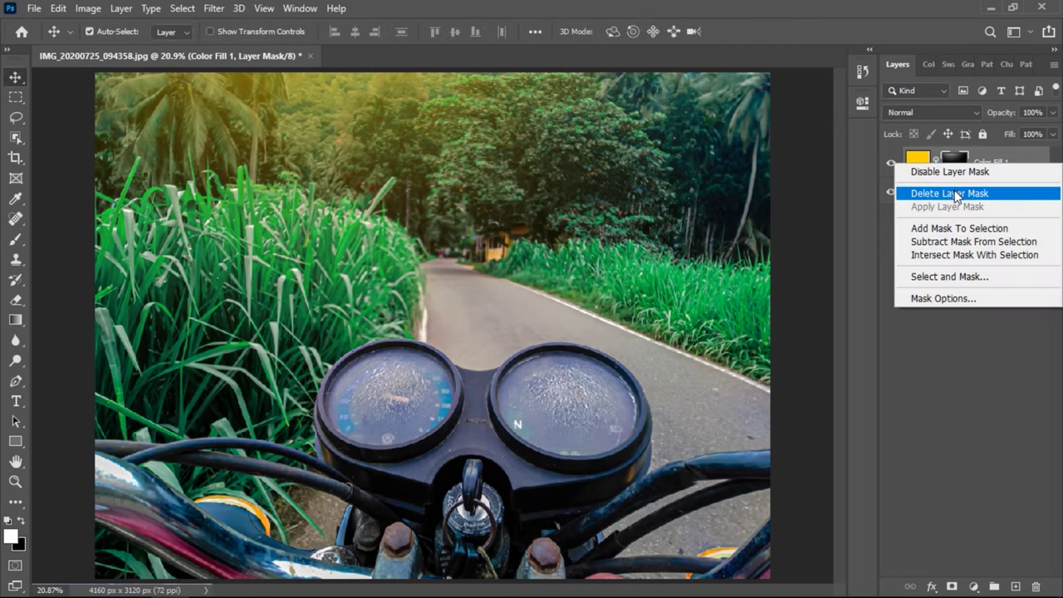
{"action": "left_click", "coordinate": [957, 193]}
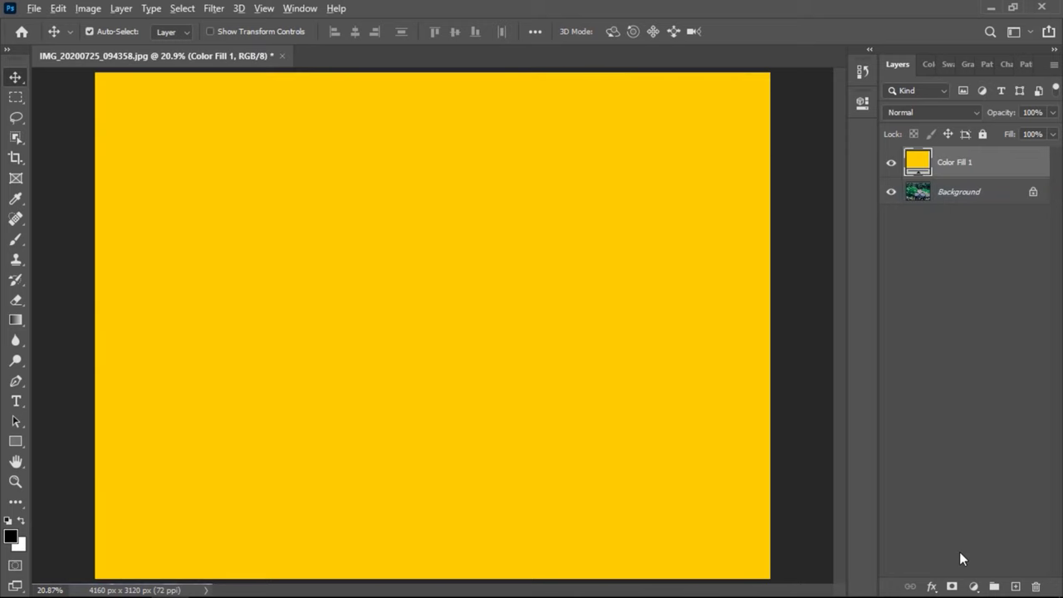
{"action": "left_click", "coordinate": [953, 585], "text": "alt"}
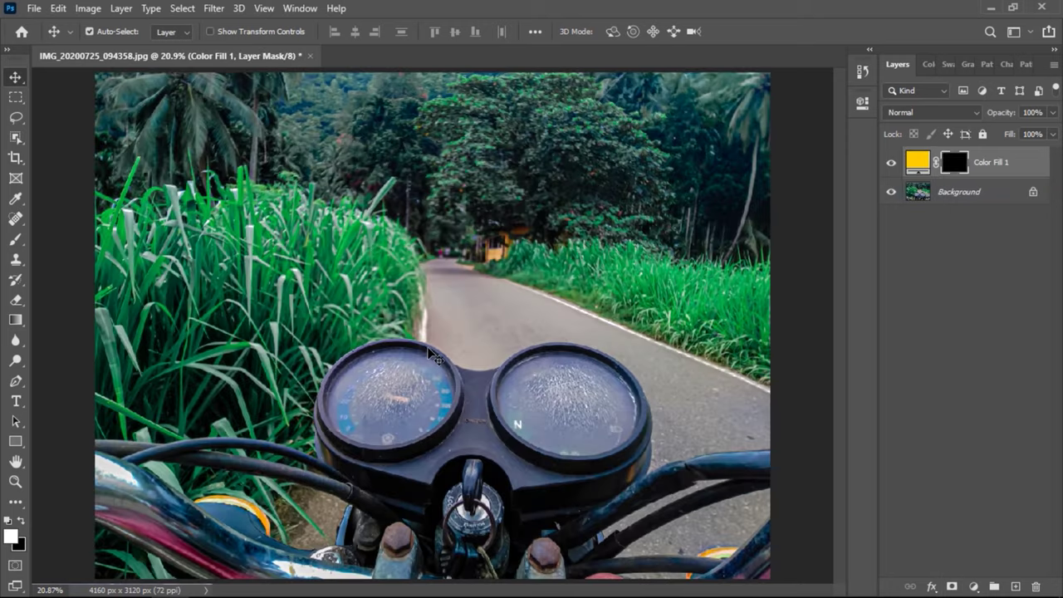
Step: Repaint the soft yellow glow over the top-left, then select the Background layer
{"action": "scroll", "coordinate": [431, 351], "scroll_direction": "down", "scroll_amount": 2}
{"action": "key", "text": "b"}
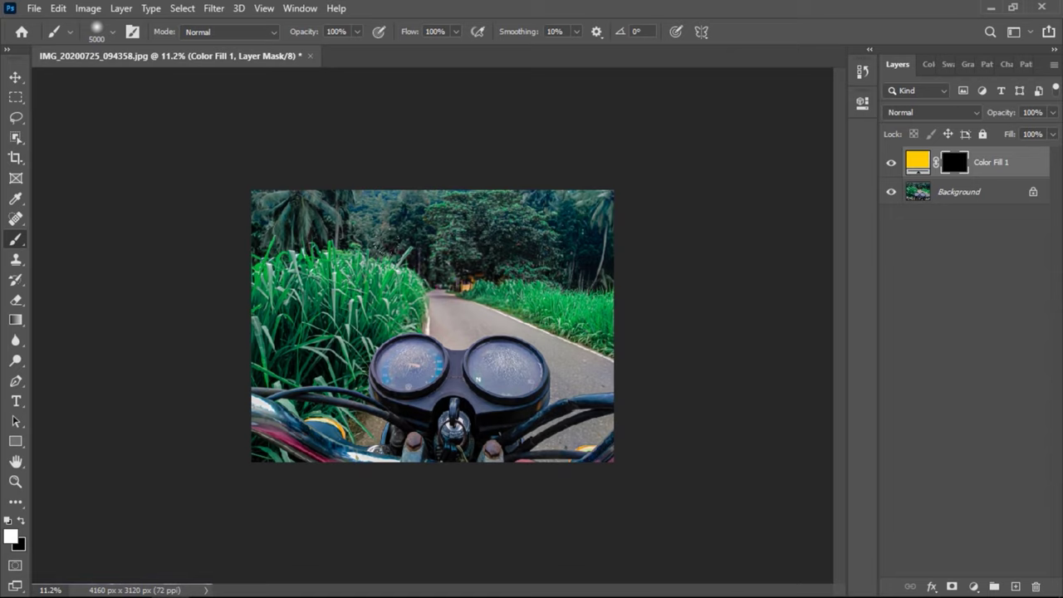
{"action": "left_click", "coordinate": [353, 116]}
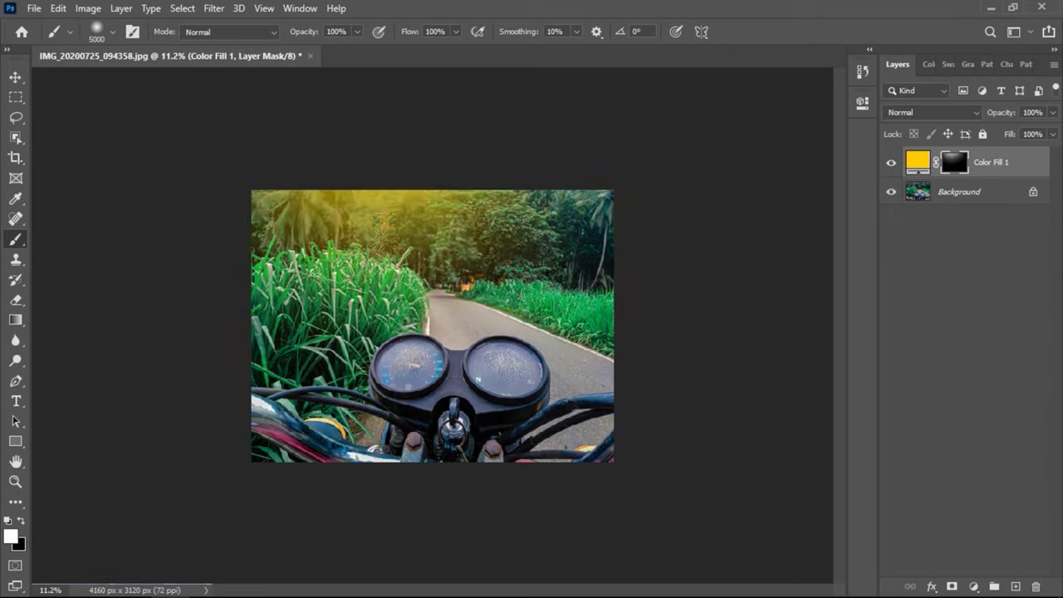
{"action": "scroll", "coordinate": [436, 228], "scroll_direction": "up", "scroll_amount": 2}
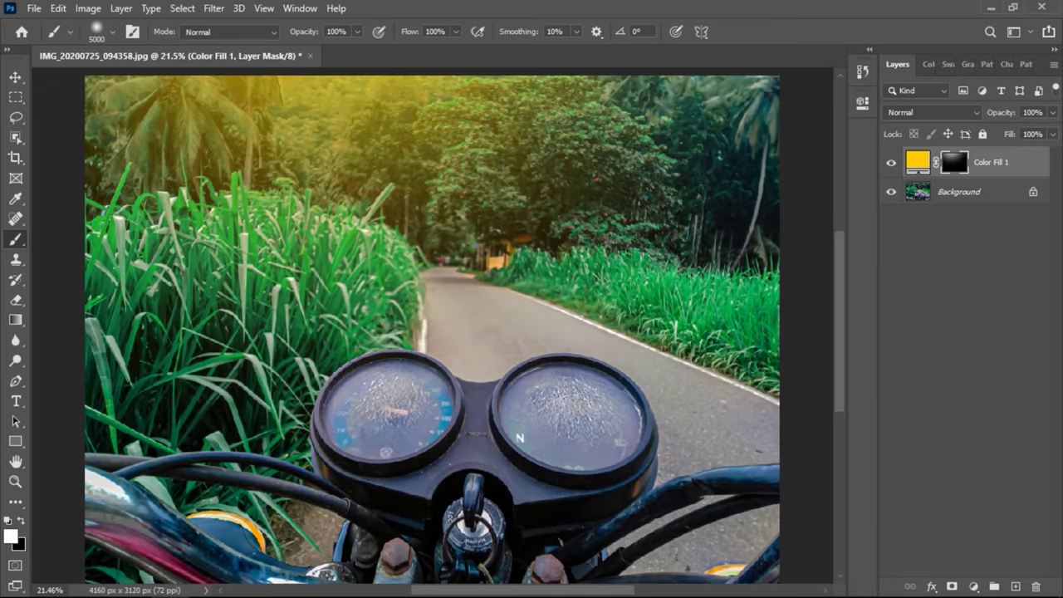
{"action": "key", "text": "v"}
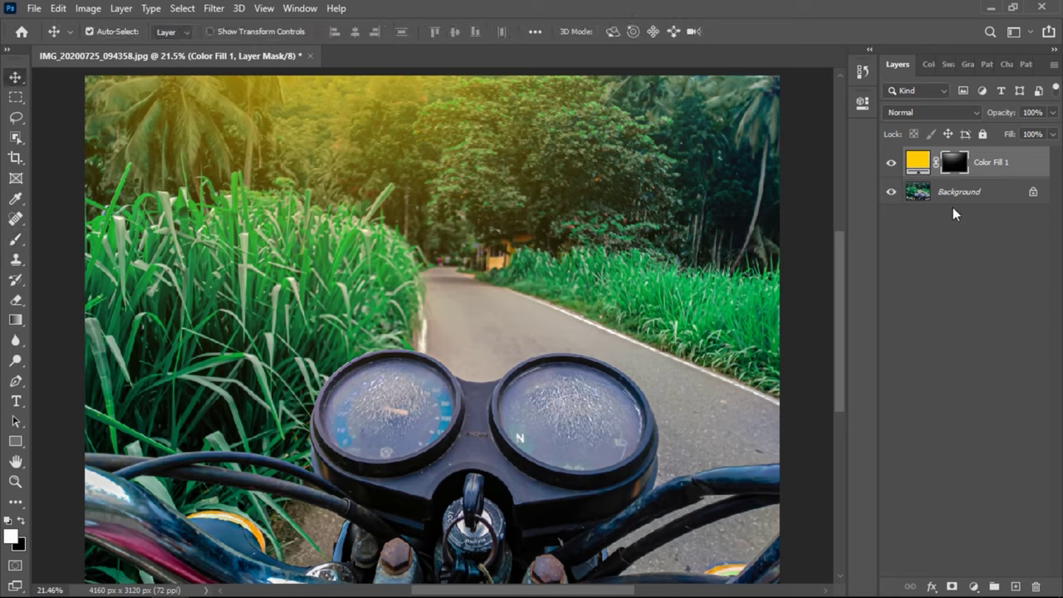
{"action": "left_click", "coordinate": [955, 204]}
Step: Stamp all visible layers into a new Layer 1, opening and cancelling Camera Raw Filter
{"action": "key", "text": "ctrl+alt+shift+e"}
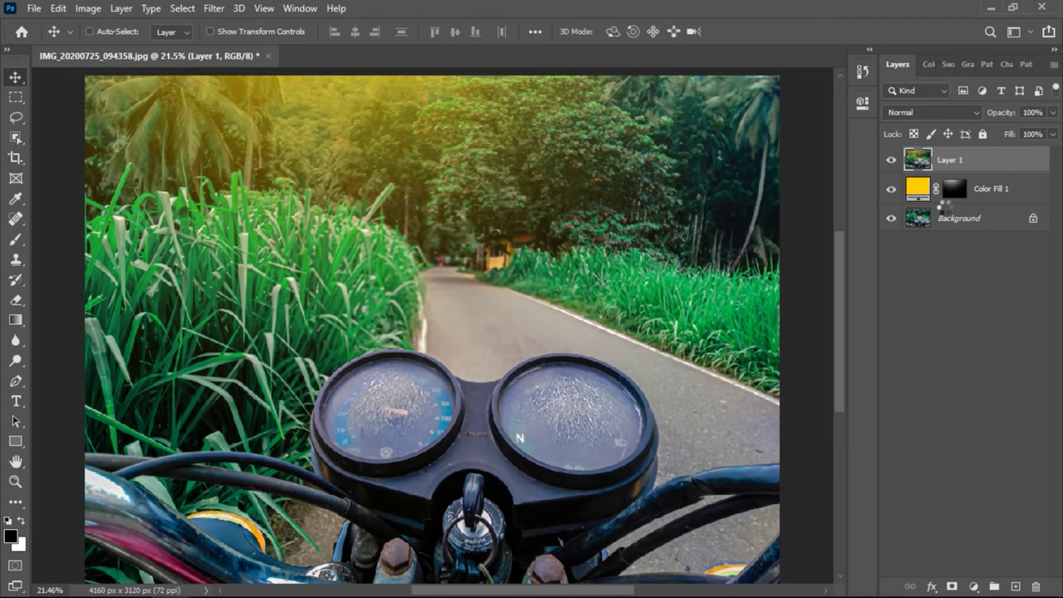
{"action": "key", "text": "ctrl+shift+a"}
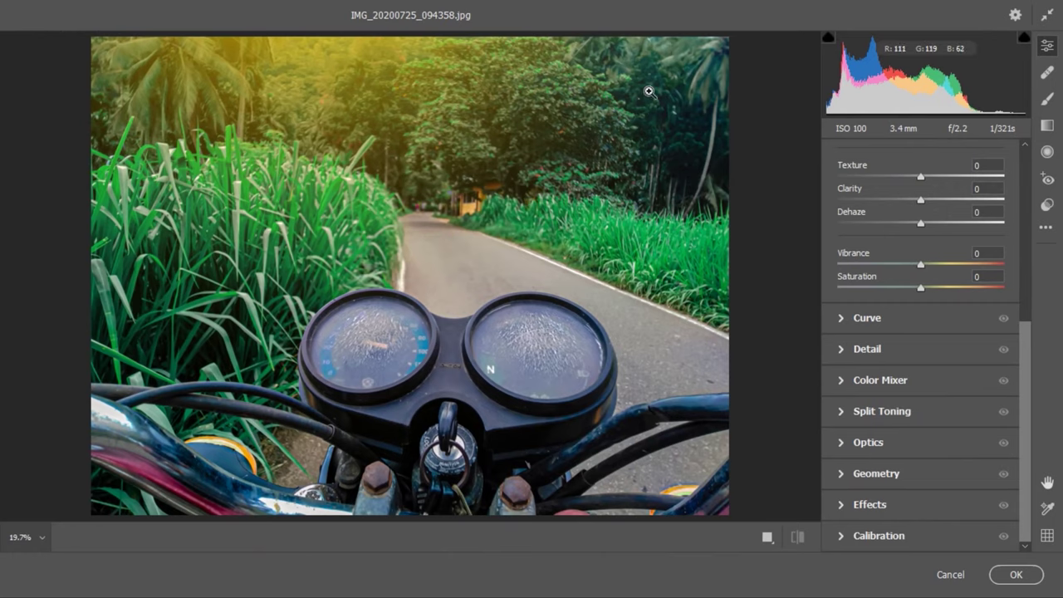
{"action": "left_click", "coordinate": [964, 574]}
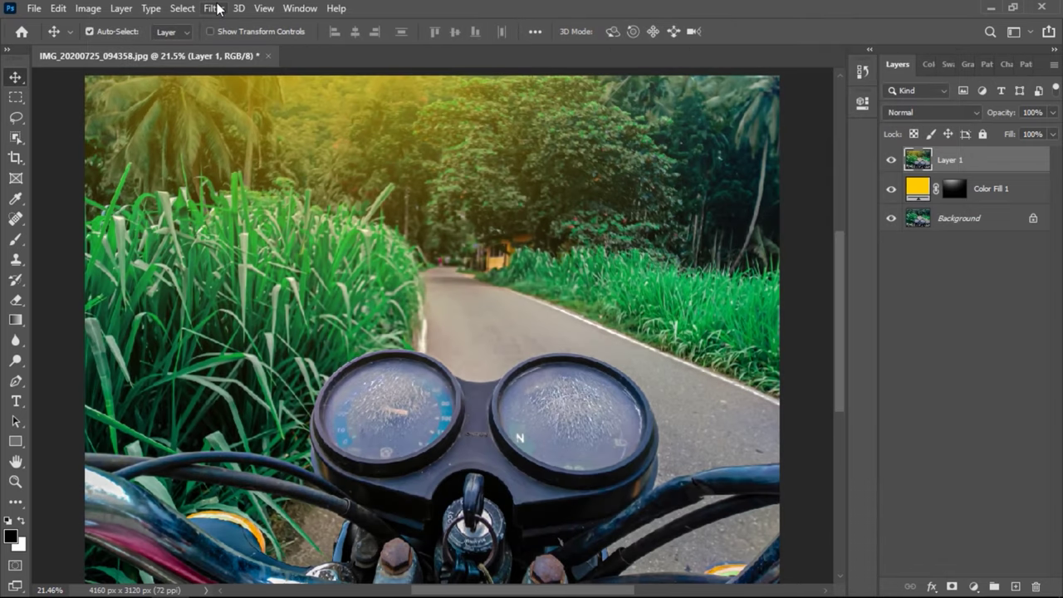
{"action": "left_click", "coordinate": [213, 8]}
{"action": "mouse_move", "coordinate": [228, 213]}
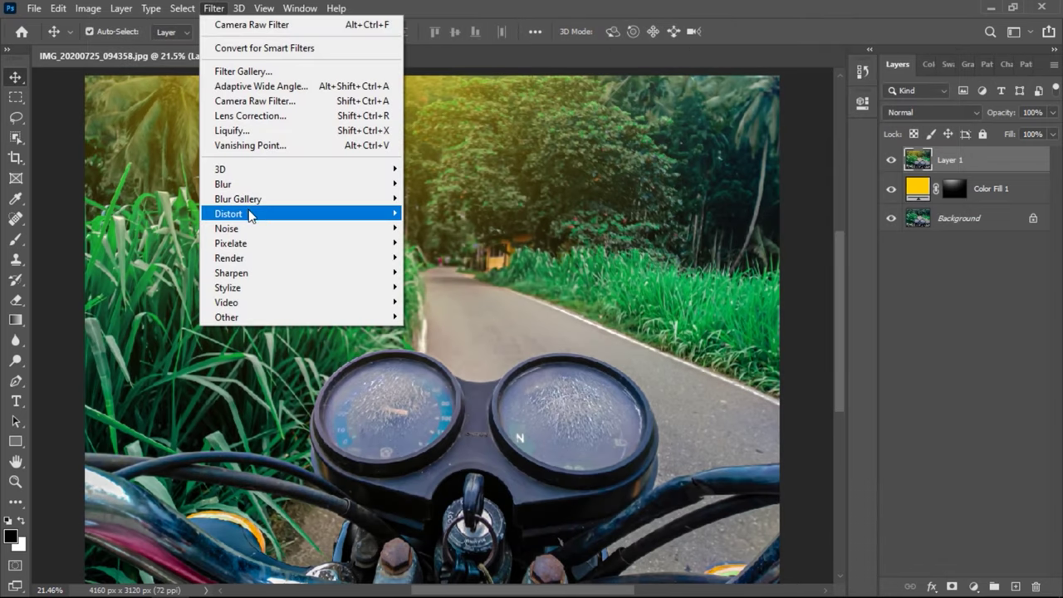
Step: Apply a 10 px Field Blur from the Blur Gallery to Layer 1
{"action": "left_click", "coordinate": [427, 198]}
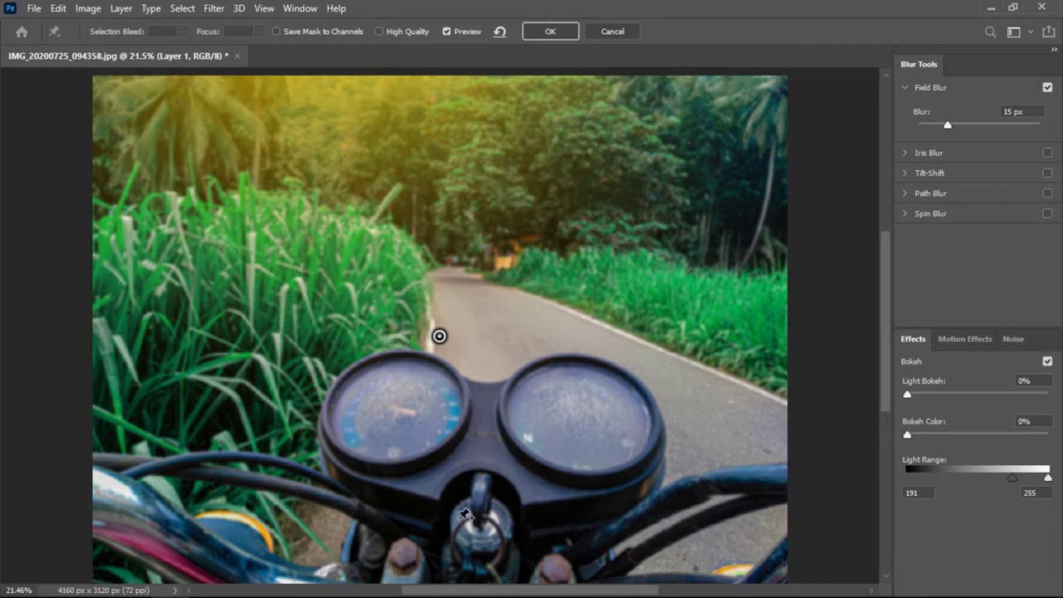
{"action": "left_click", "coordinate": [1023, 111]}
{"action": "type", "text": "10"}
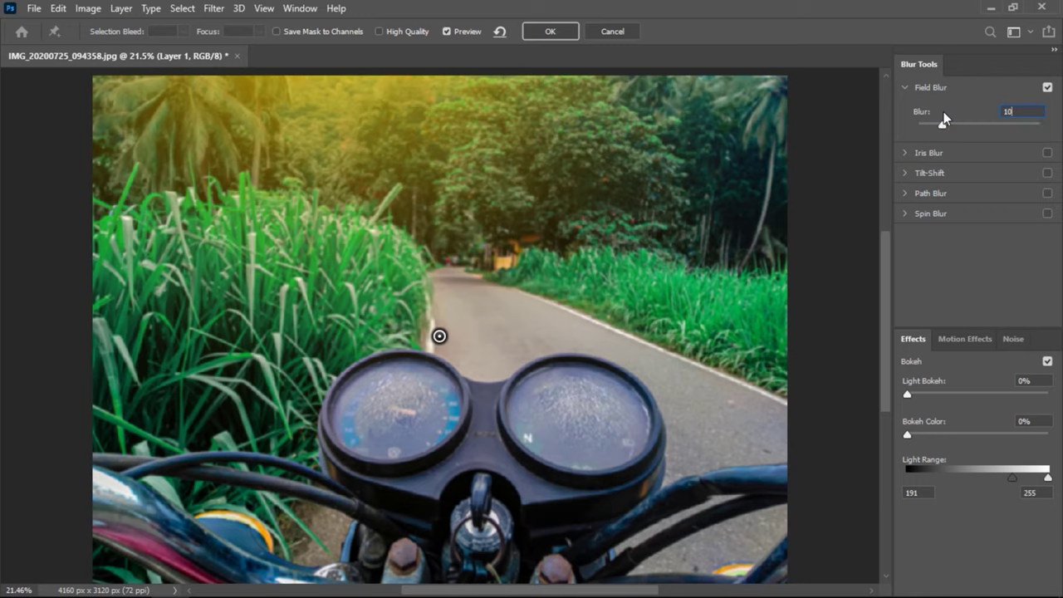
{"action": "key", "text": "Return"}
{"action": "left_click", "coordinate": [553, 32]}
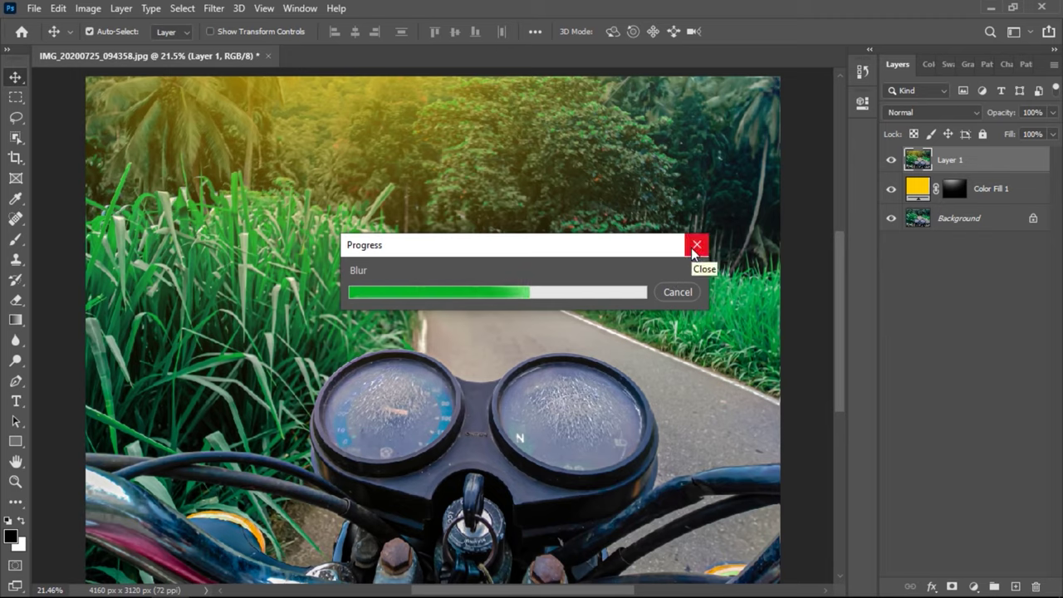
Step: Cancel the blur render and toggle Layer 1's visibility to compare it with the layers below
{"action": "left_click", "coordinate": [695, 249]}
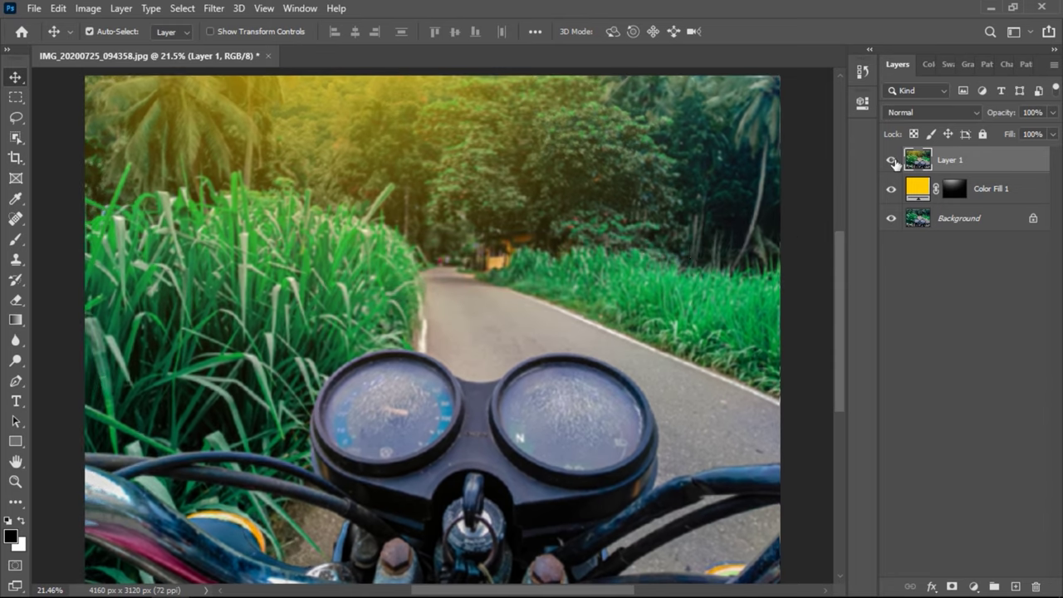
{"action": "left_click", "coordinate": [891, 160]}
{"action": "left_click", "coordinate": [891, 160]}
{"action": "left_click", "coordinate": [892, 162]}
{"action": "left_click", "coordinate": [892, 161]}
{"action": "left_click", "coordinate": [893, 162]}
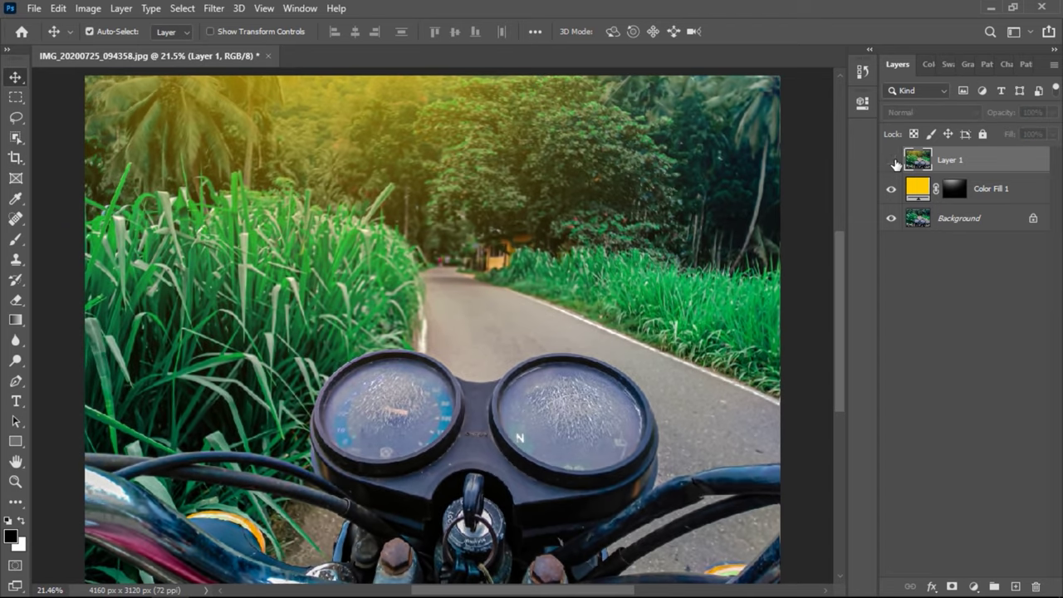
Step: Delete Layer 1 and stamp all visible layers into a new merged layer
{"action": "key", "text": "Delete"}
{"action": "left_click", "coordinate": [943, 201], "text": "shift"}
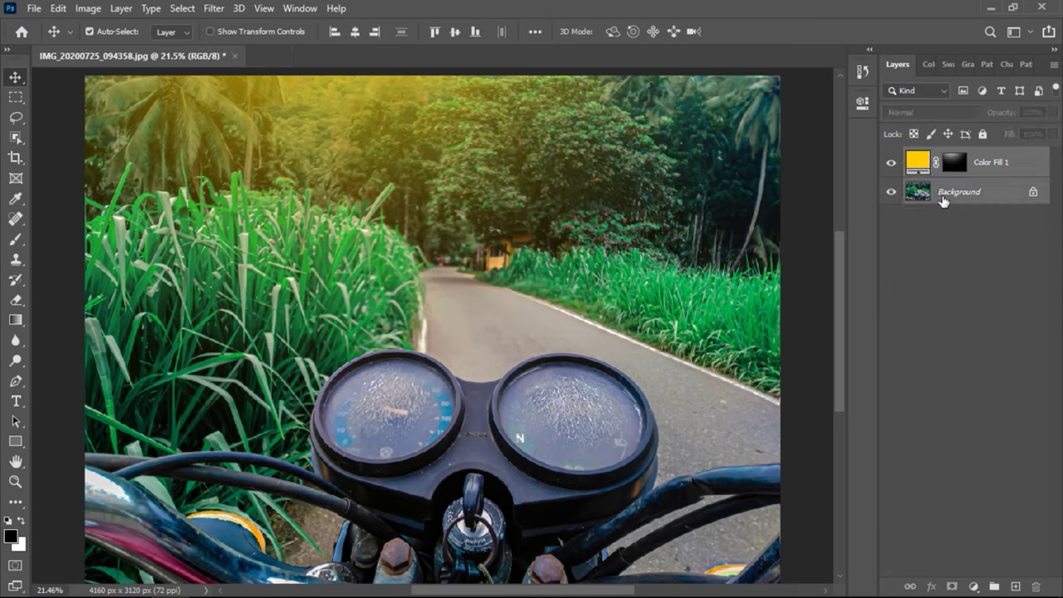
{"action": "key", "text": "ctrl+shift+alt+e"}
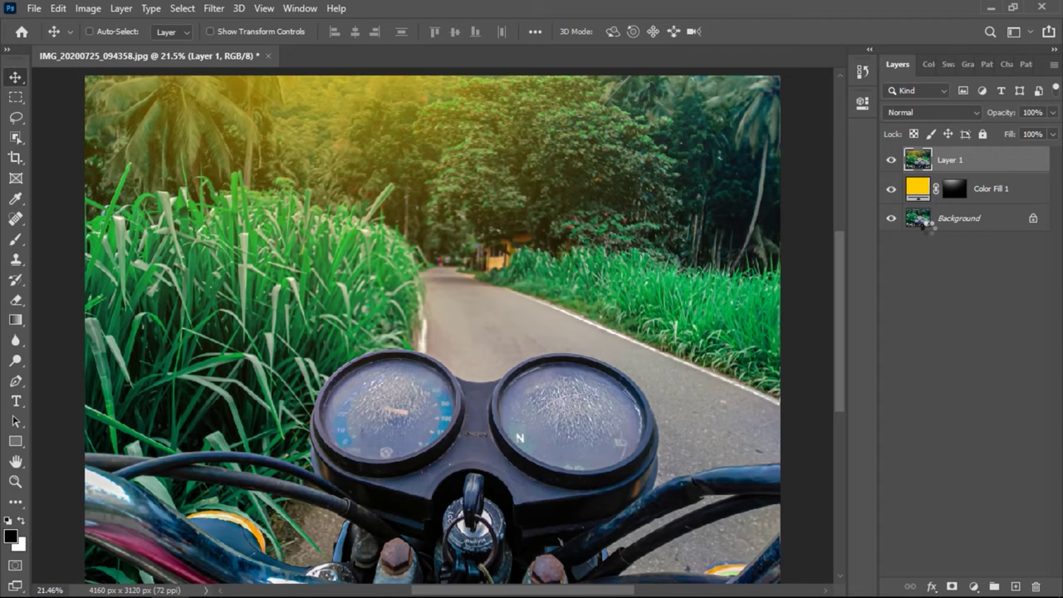
Step: In Camera Raw Effects, set Vignetting -37, Midpoint 42, Feather 78 and Roundness +50
{"action": "key", "text": "ctrl+shift+a"}
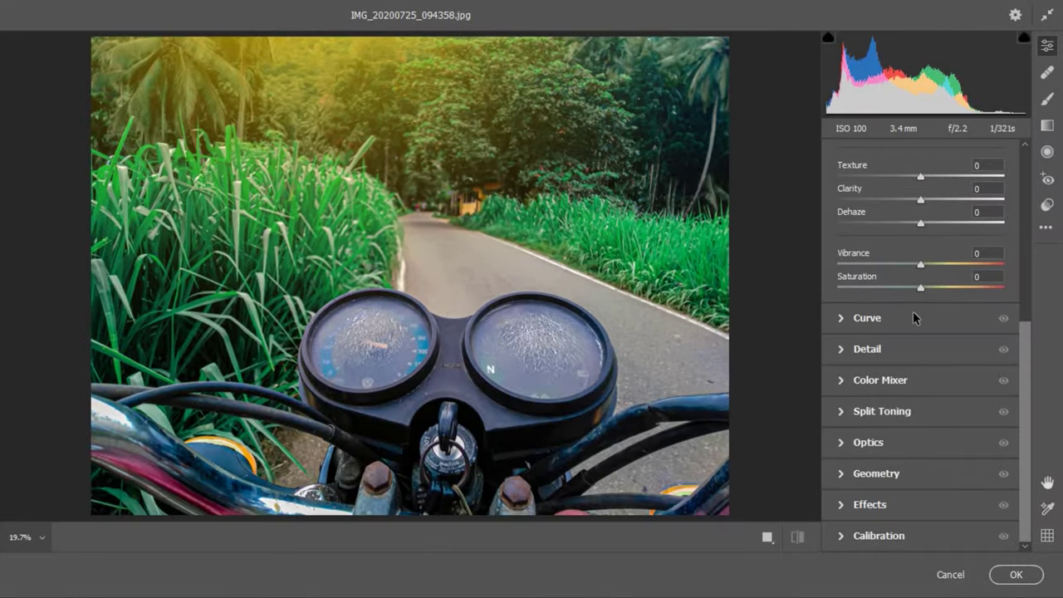
{"action": "left_click", "coordinate": [840, 504]}
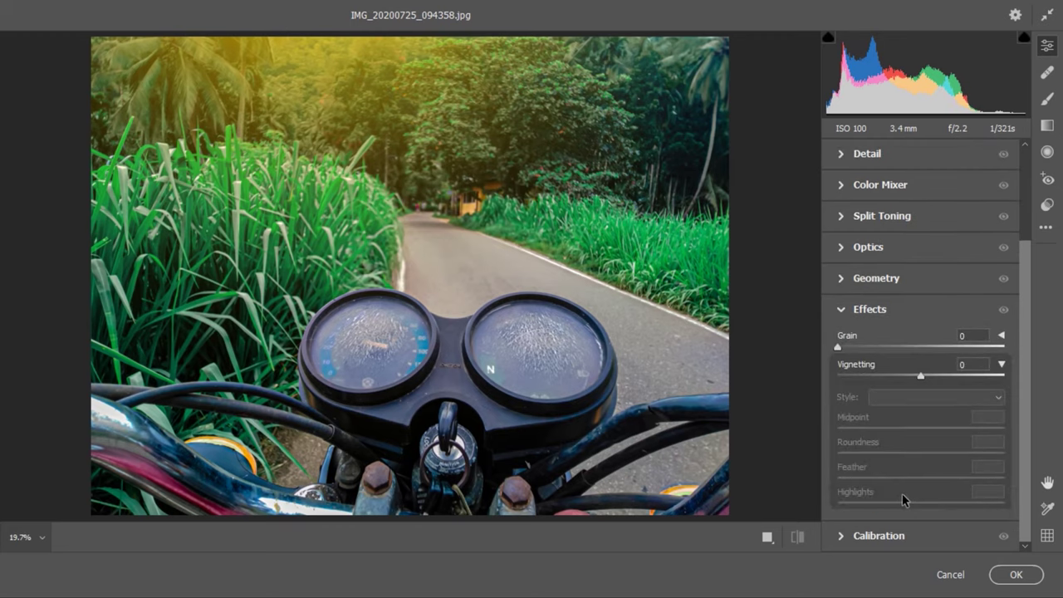
{"action": "left_click_drag", "start_coordinate": [920, 376], "coordinate": [890, 376]}
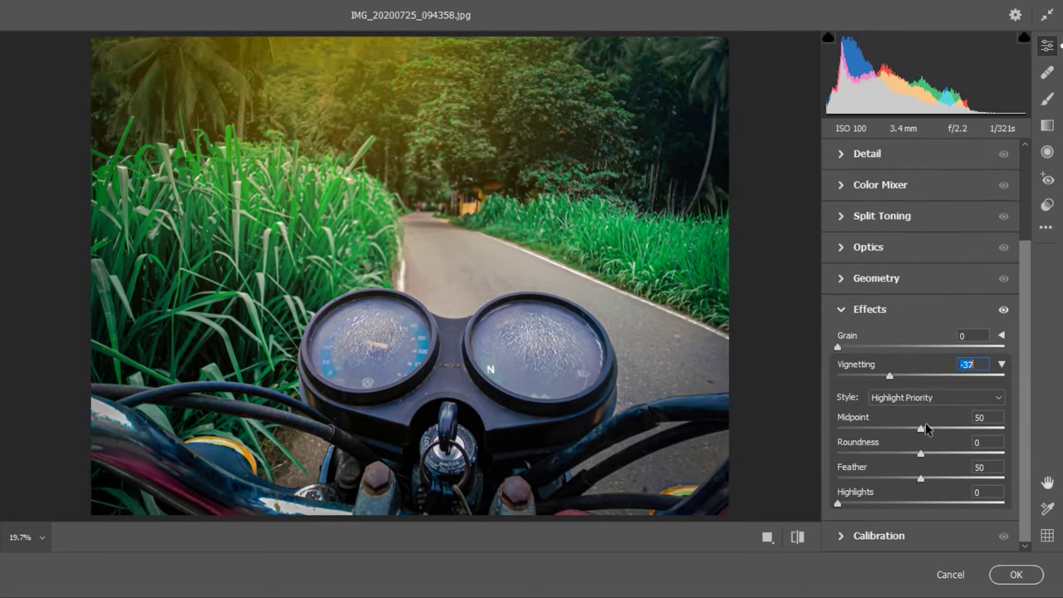
{"action": "left_click_drag", "start_coordinate": [920, 429], "coordinate": [907, 429]}
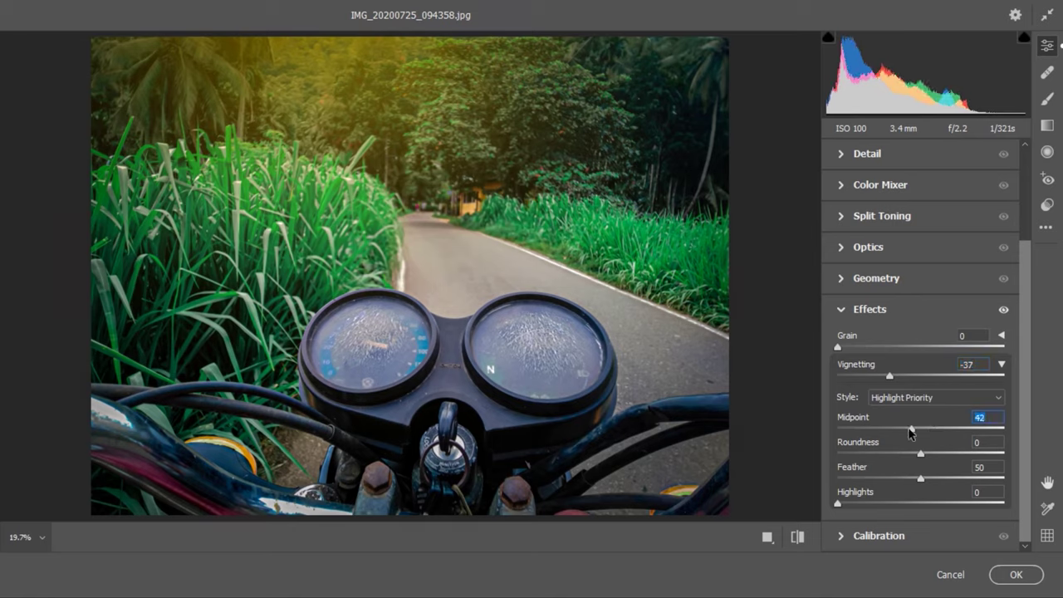
{"action": "left_click_drag", "start_coordinate": [920, 479], "coordinate": [967, 479]}
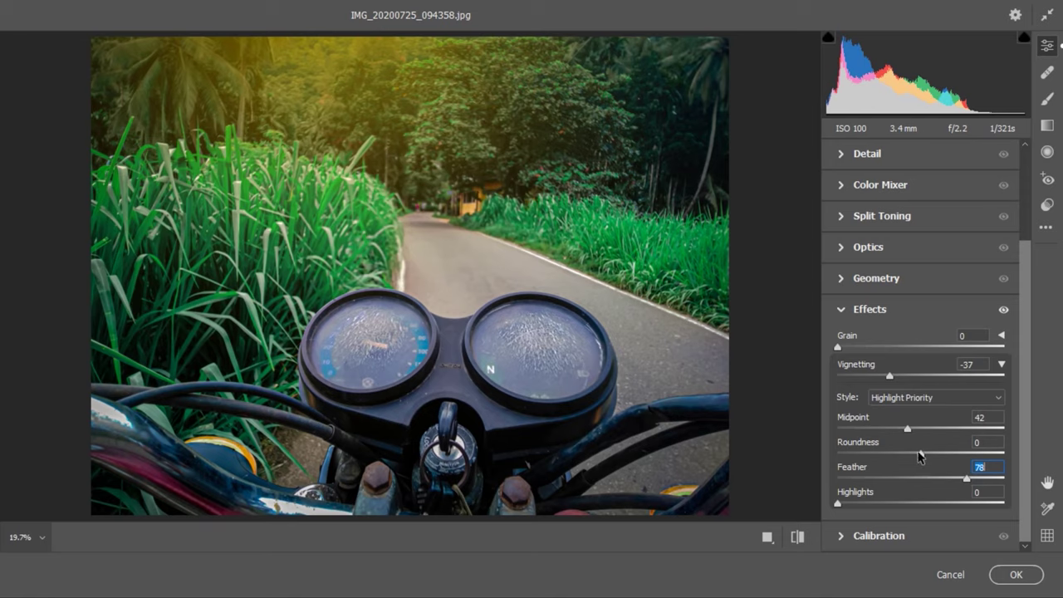
{"action": "left_click_drag", "start_coordinate": [919, 453], "coordinate": [961, 454]}
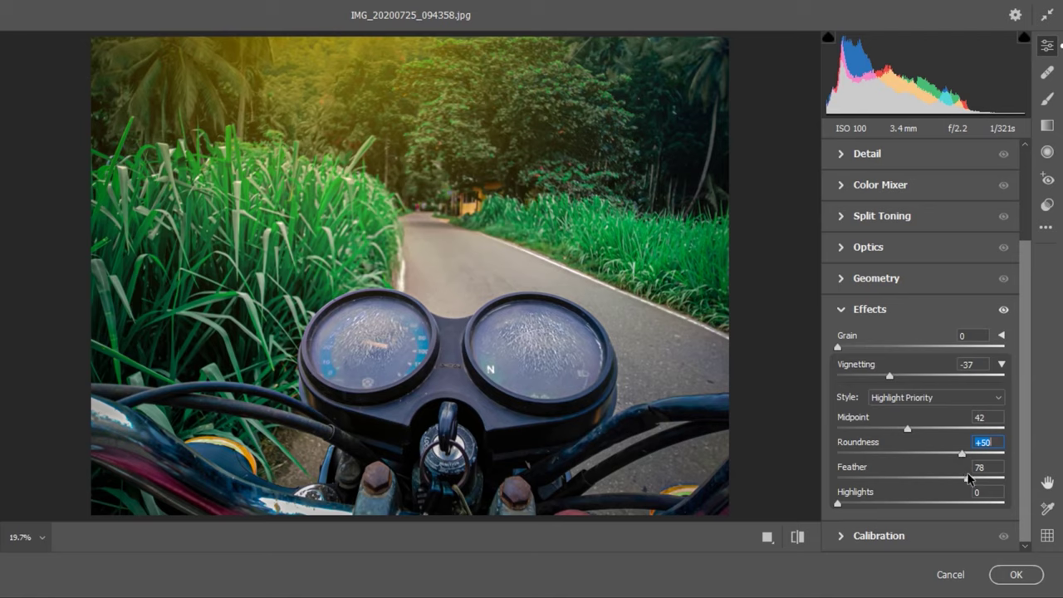
{"action": "left_click", "coordinate": [843, 310]}
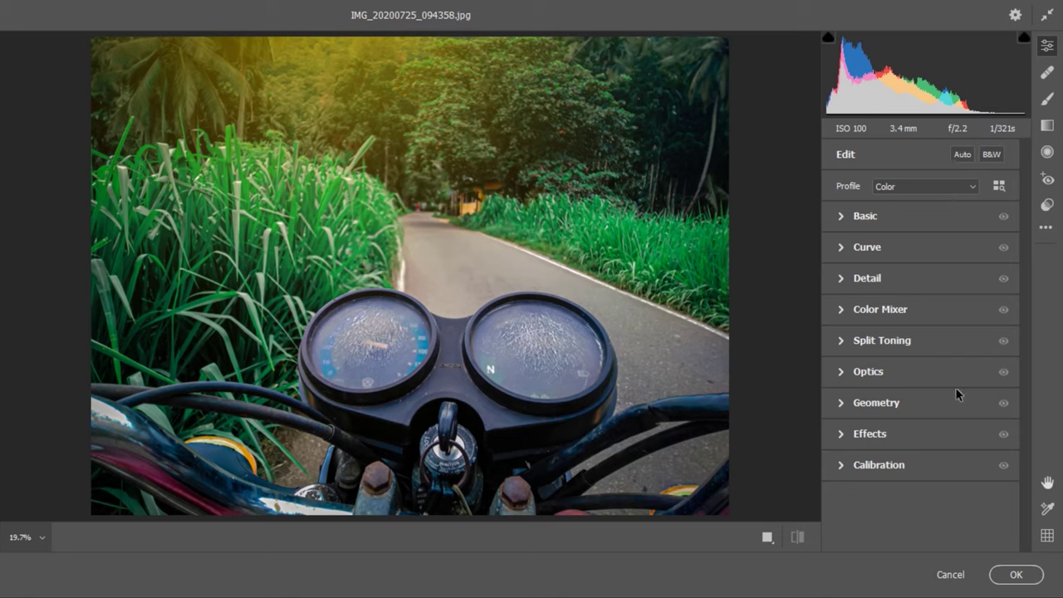
Step: Apply the Lift Shadows curve preset from Camera Raw Presets and confirm the filter with OK
{"action": "left_click", "coordinate": [1047, 204]}
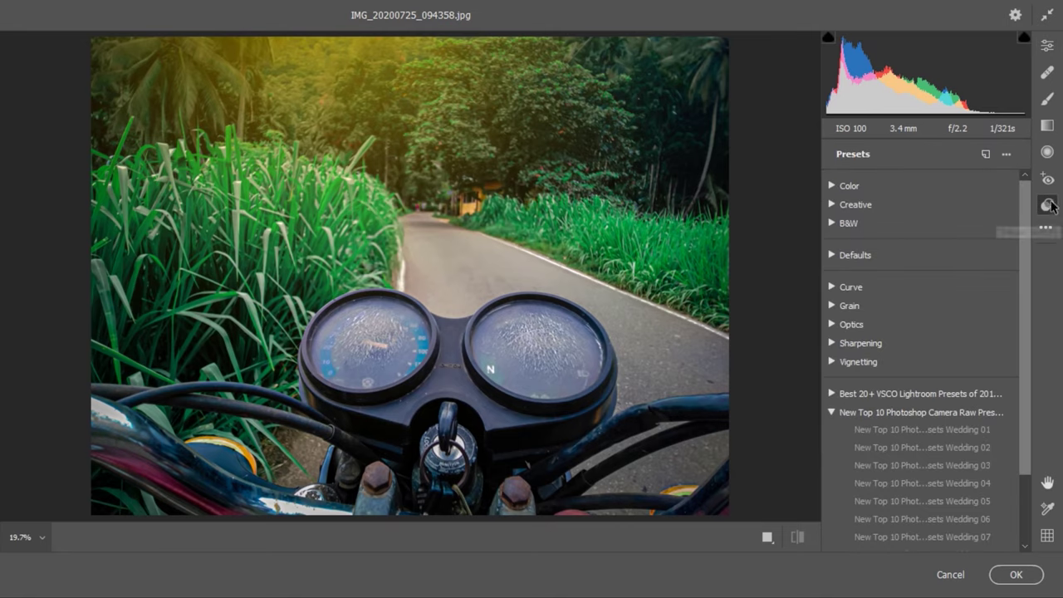
{"action": "left_click", "coordinate": [832, 412]}
{"action": "left_click", "coordinate": [831, 287]}
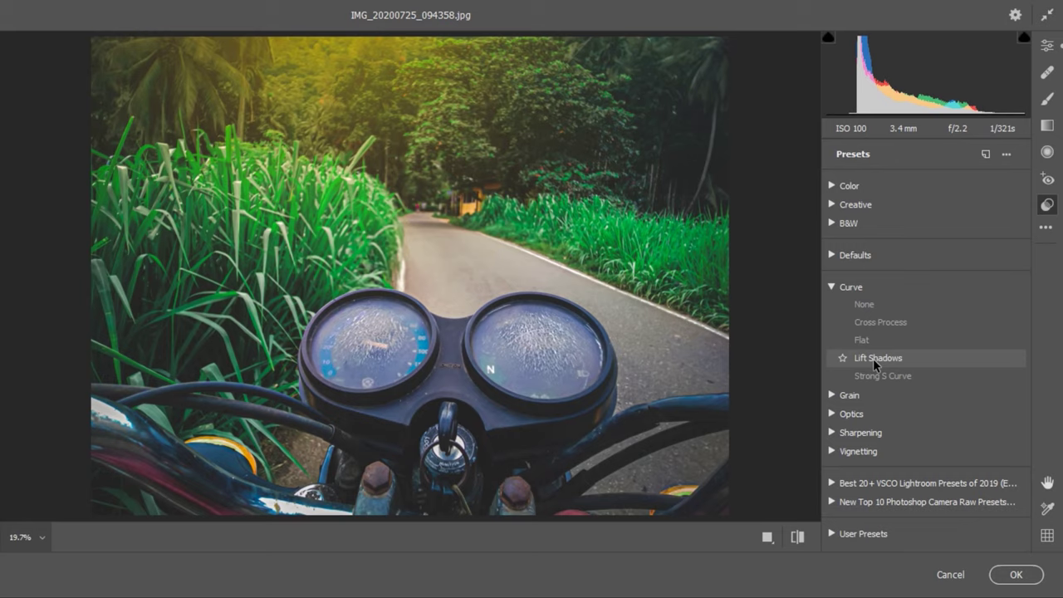
{"action": "left_click", "coordinate": [873, 359]}
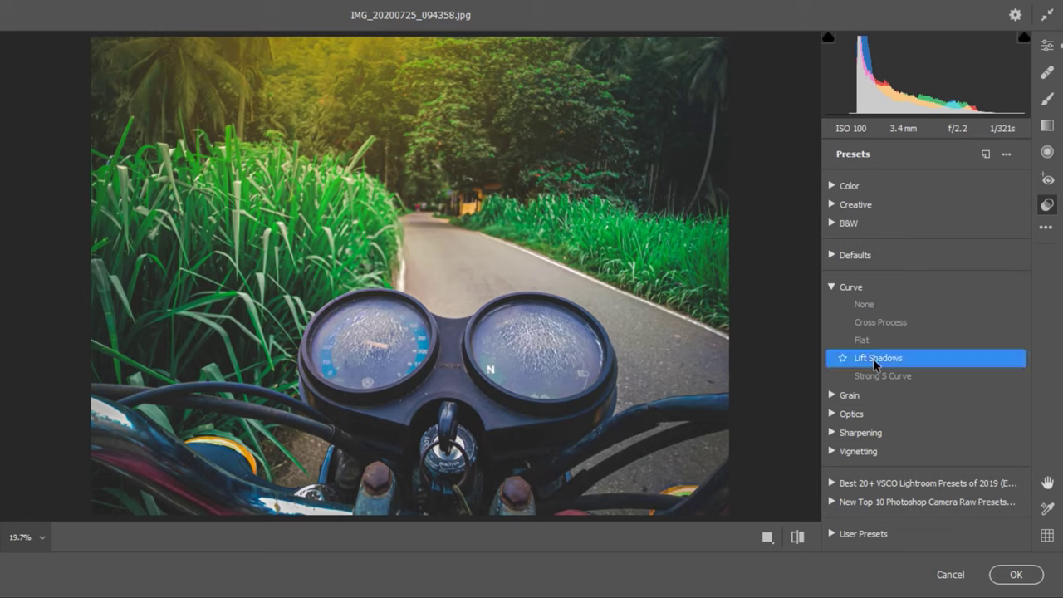
{"action": "left_click", "coordinate": [832, 288]}
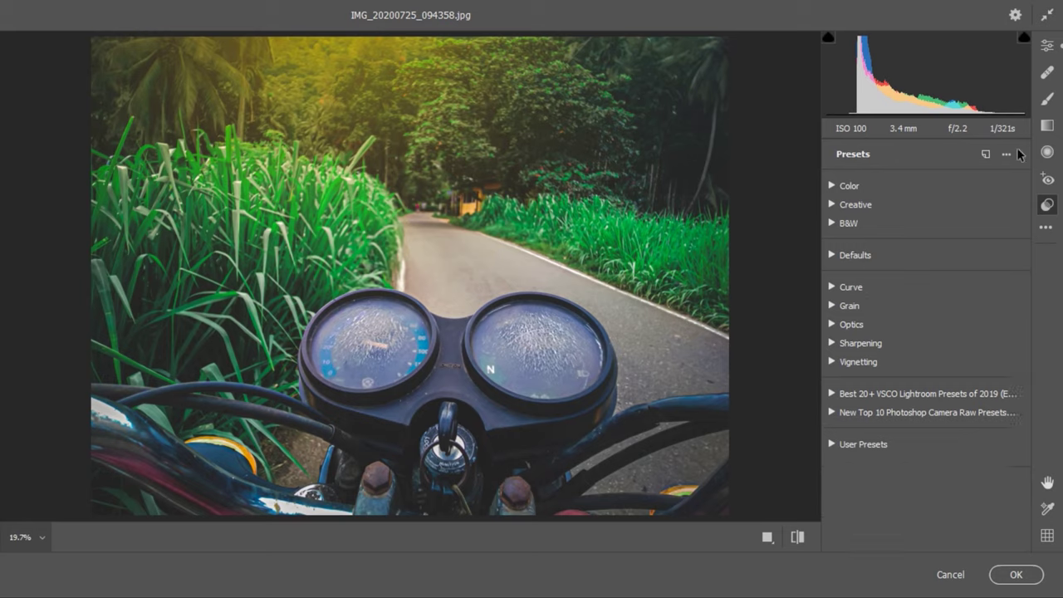
{"action": "left_click", "coordinate": [1047, 52]}
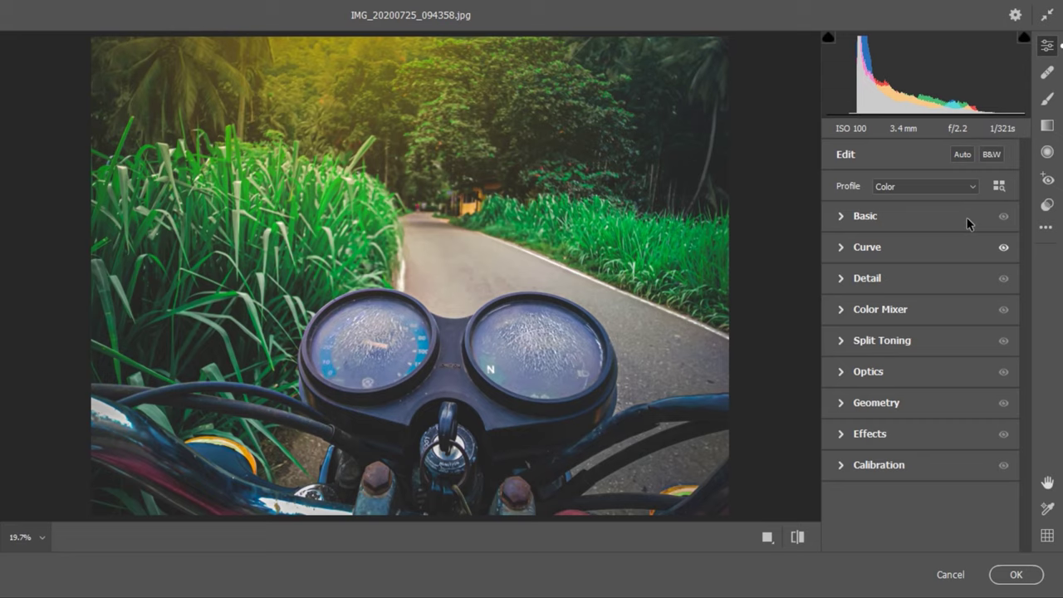
{"action": "left_click", "coordinate": [1015, 581]}
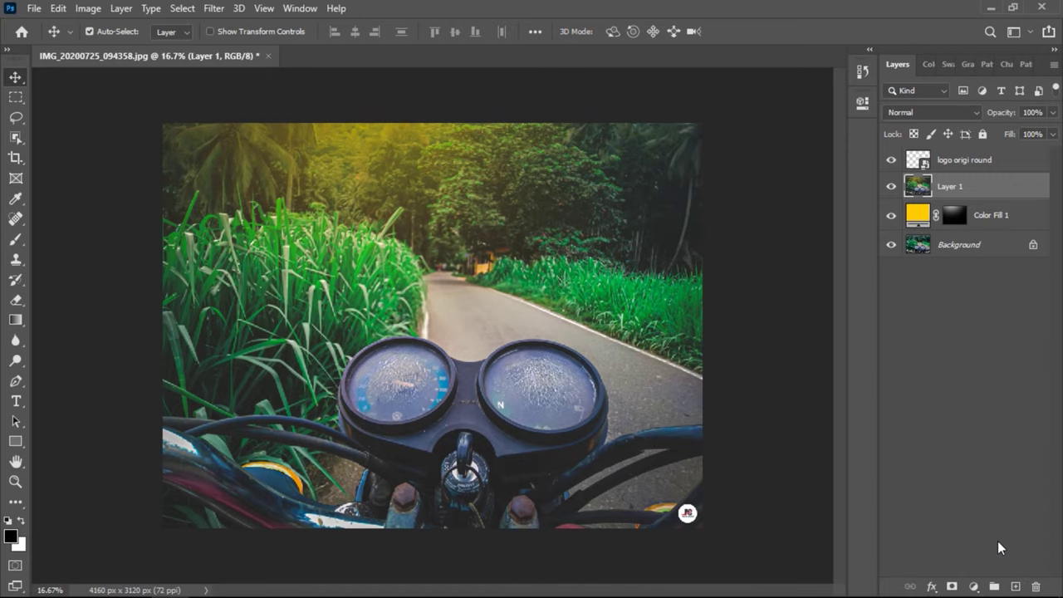
Step: Reopen the Camera Raw Filter on Layer 1 and expand the Detail panel
{"action": "key", "text": "alt+Tab"}
{"action": "left_click", "coordinate": [652, 299]}
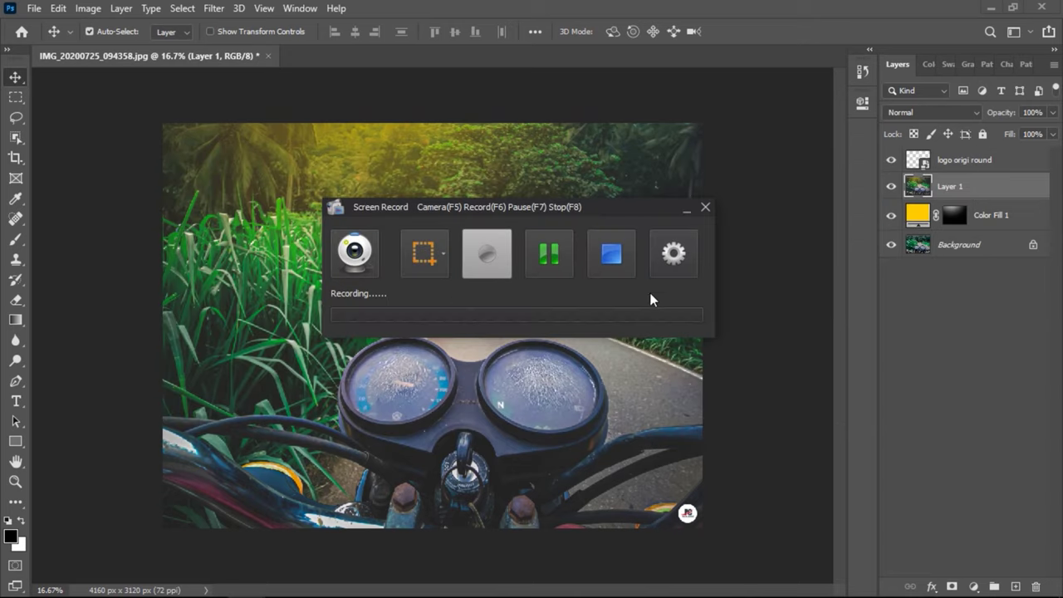
{"action": "left_click", "coordinate": [611, 253]}
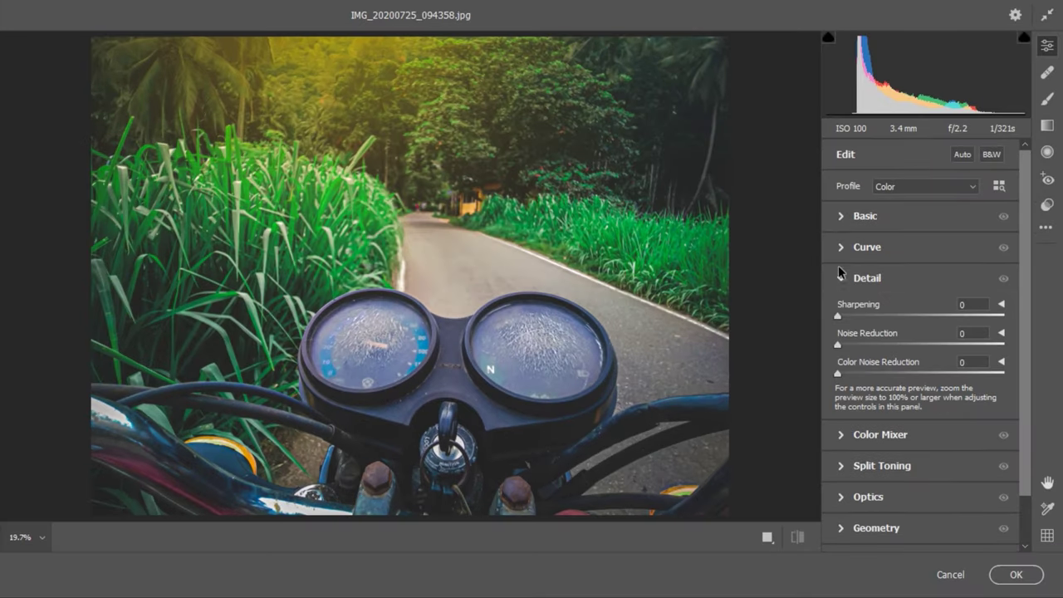
Step: Raise Sharpening to 150, Radius to about 2.6 and Detail to 76
{"action": "left_click", "coordinate": [839, 317]}
{"action": "left_click_drag", "start_coordinate": [854, 316], "coordinate": [963, 317]}
{"action": "left_click_drag", "start_coordinate": [960, 320], "coordinate": [1009, 312]}
{"action": "left_click", "coordinate": [1001, 305]}
{"action": "left_click_drag", "start_coordinate": [872, 342], "coordinate": [977, 339]}
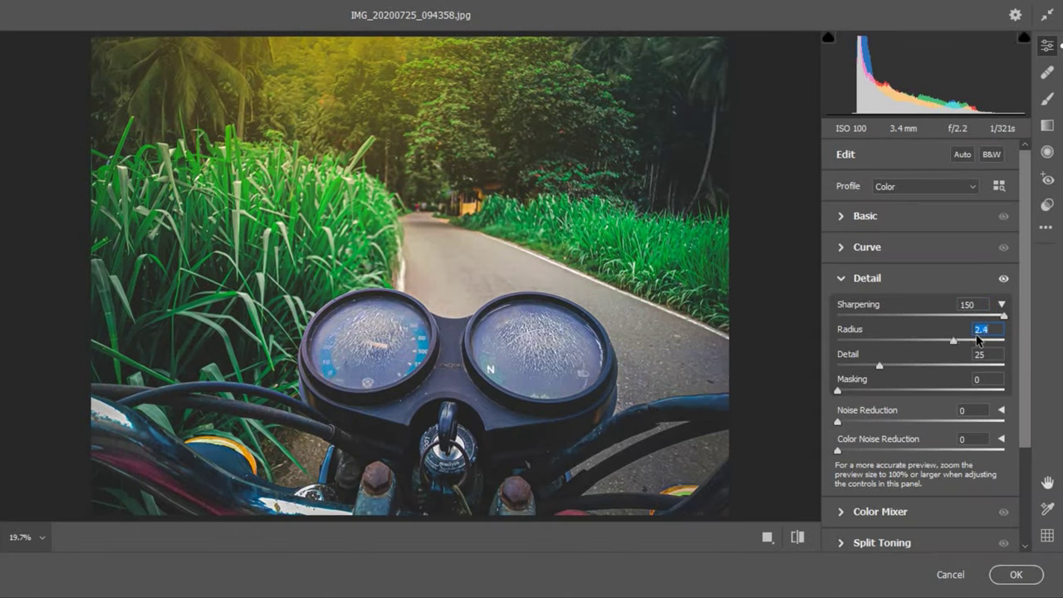
{"action": "key", "text": "Up"}
{"action": "key", "text": "Up"}
{"action": "left_click_drag", "start_coordinate": [880, 366], "coordinate": [963, 362]}
{"action": "left_click", "coordinate": [526, 333]}
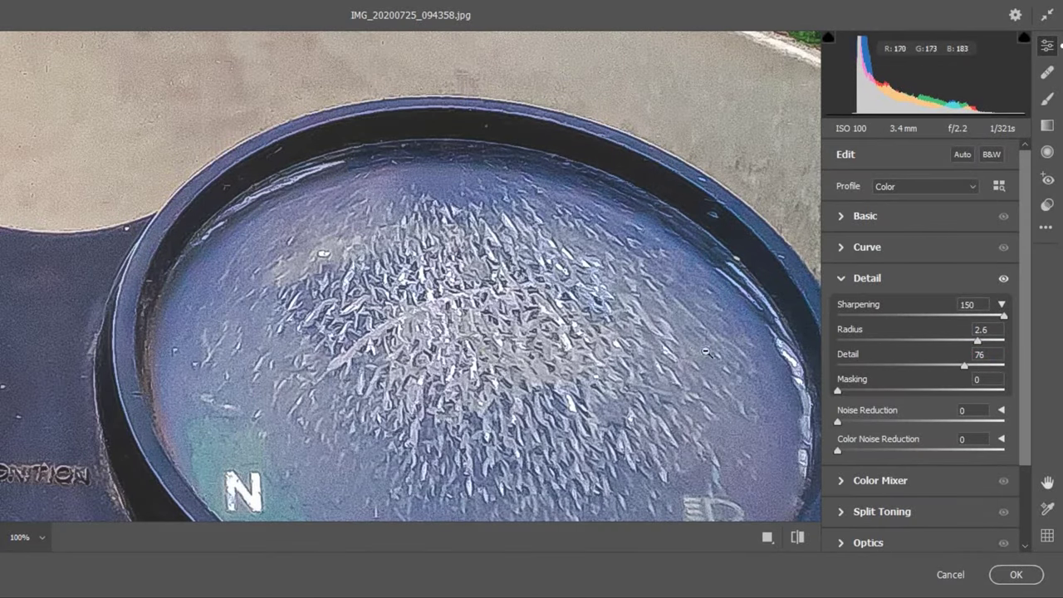
Step: Try Radius values from 0.5 to 3.0 and various Detail settings, comparing against no sharpening
{"action": "left_click", "coordinate": [980, 329]}
{"action": "type", "text": "0.5"}
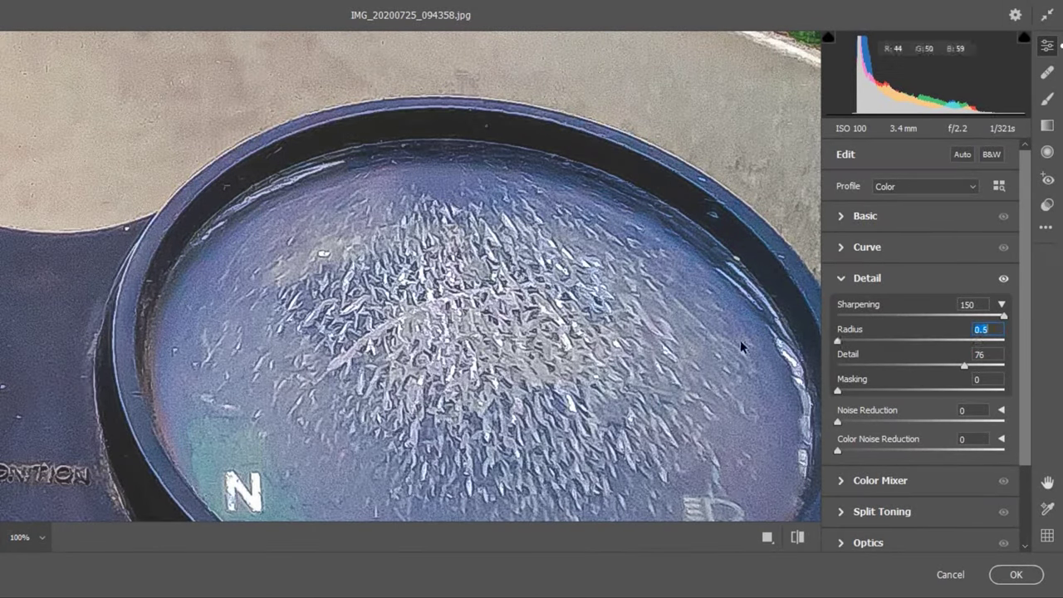
{"action": "key", "text": "Return"}
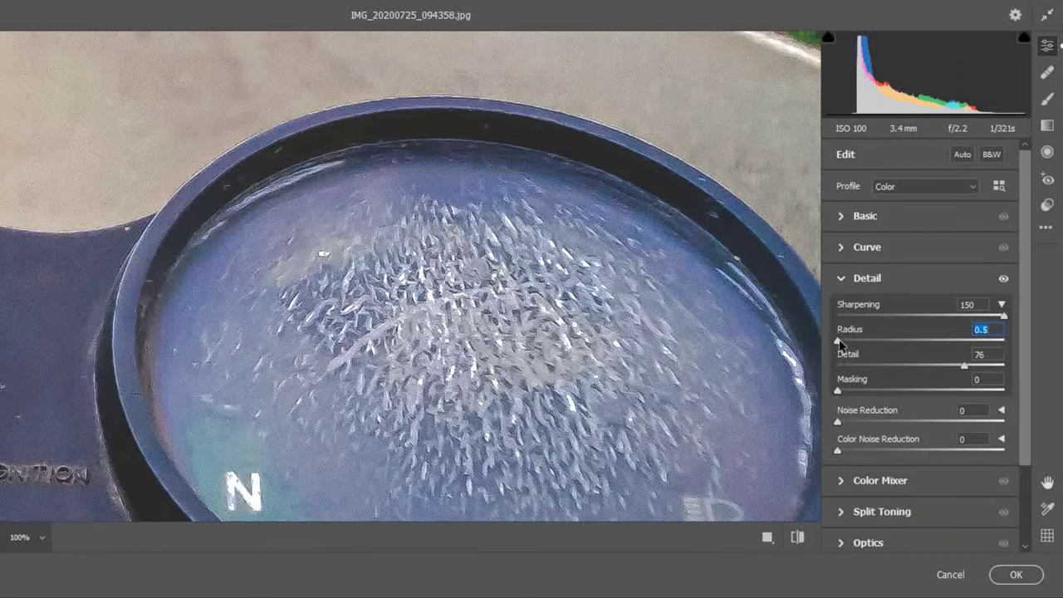
{"action": "left_click_drag", "start_coordinate": [838, 341], "coordinate": [1058, 343]}
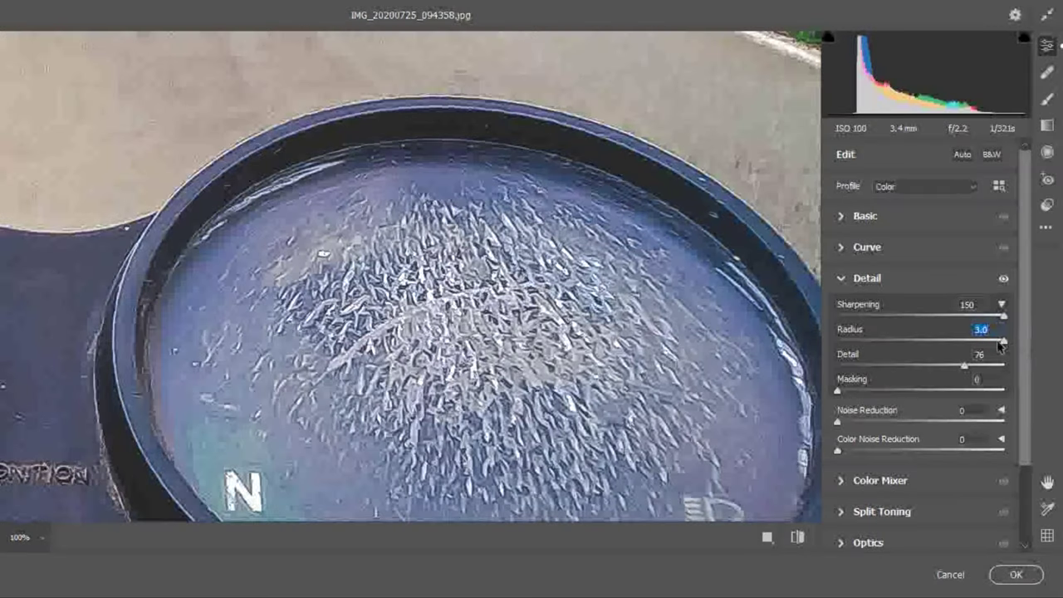
{"action": "mouse_move", "coordinate": [963, 366]}
{"action": "left_mouse_down"}
{"action": "mouse_move", "coordinate": [723, 368]}
{"action": "mouse_move", "coordinate": [1061, 368]}
{"action": "left_mouse_up"}
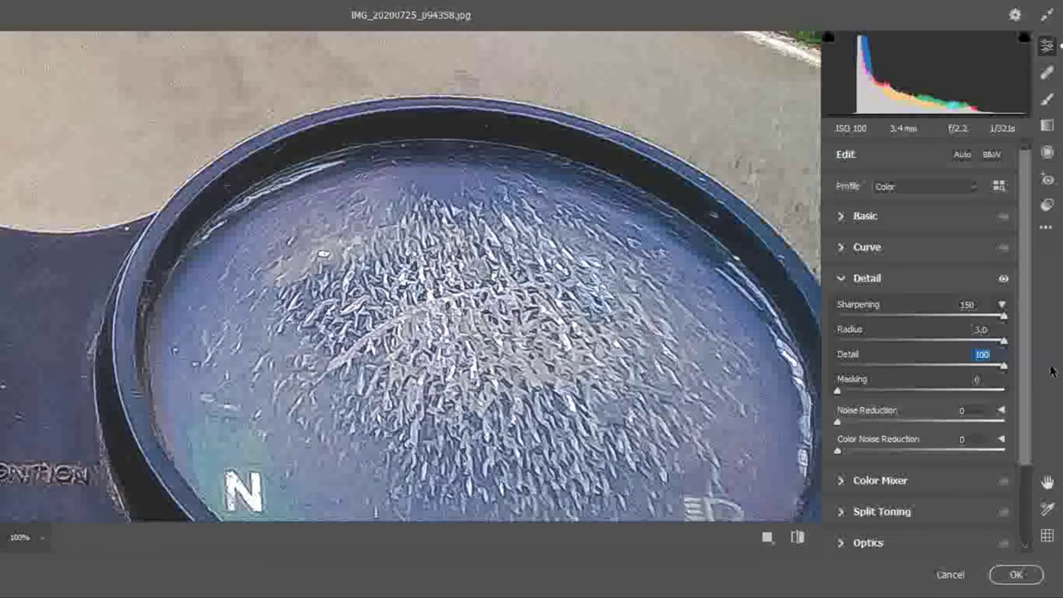
{"action": "left_click_drag", "start_coordinate": [1055, 368], "coordinate": [723, 370]}
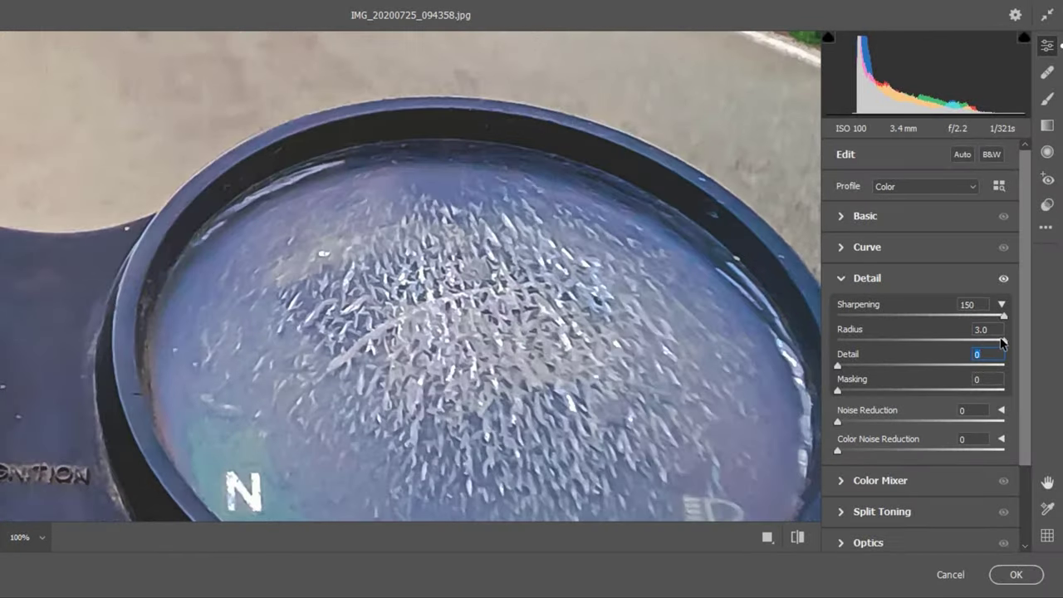
{"action": "left_click_drag", "start_coordinate": [1004, 340], "coordinate": [688, 341]}
{"action": "mouse_move", "coordinate": [838, 340]}
{"action": "left_mouse_down"}
{"action": "mouse_move", "coordinate": [1061, 344]}
{"action": "mouse_move", "coordinate": [773, 344]}
{"action": "left_mouse_up"}
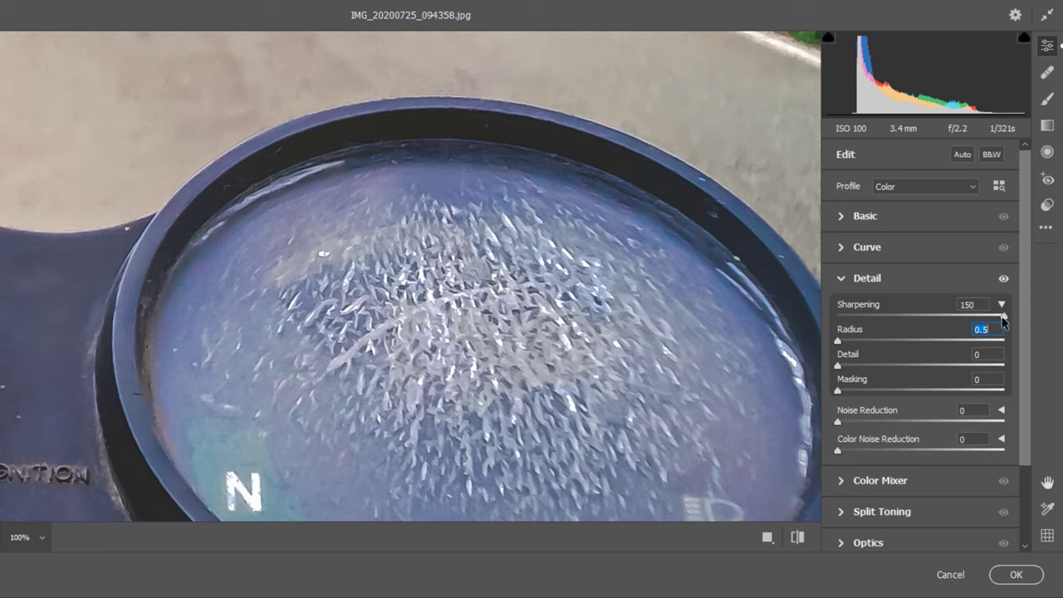
{"action": "mouse_move", "coordinate": [1003, 315]}
{"action": "left_mouse_down"}
{"action": "mouse_move", "coordinate": [827, 319]}
{"action": "mouse_move", "coordinate": [1059, 315]}
{"action": "left_mouse_up"}
{"action": "mouse_move", "coordinate": [1004, 316]}
{"action": "left_mouse_down"}
{"action": "mouse_move", "coordinate": [795, 320]}
{"action": "mouse_move", "coordinate": [1061, 317]}
{"action": "left_mouse_up"}
{"action": "mouse_move", "coordinate": [1004, 316]}
{"action": "left_mouse_down"}
{"action": "mouse_move", "coordinate": [824, 314]}
{"action": "mouse_move", "coordinate": [1062, 322]}
{"action": "left_mouse_up"}
Step: Settle on Radius 3.0 and Detail 10, then view the whole photo again
{"action": "left_click_drag", "start_coordinate": [837, 340], "coordinate": [1031, 354]}
{"action": "mouse_move", "coordinate": [837, 366]}
{"action": "left_mouse_down"}
{"action": "mouse_move", "coordinate": [1045, 364]}
{"action": "mouse_move", "coordinate": [869, 375]}
{"action": "left_mouse_up"}
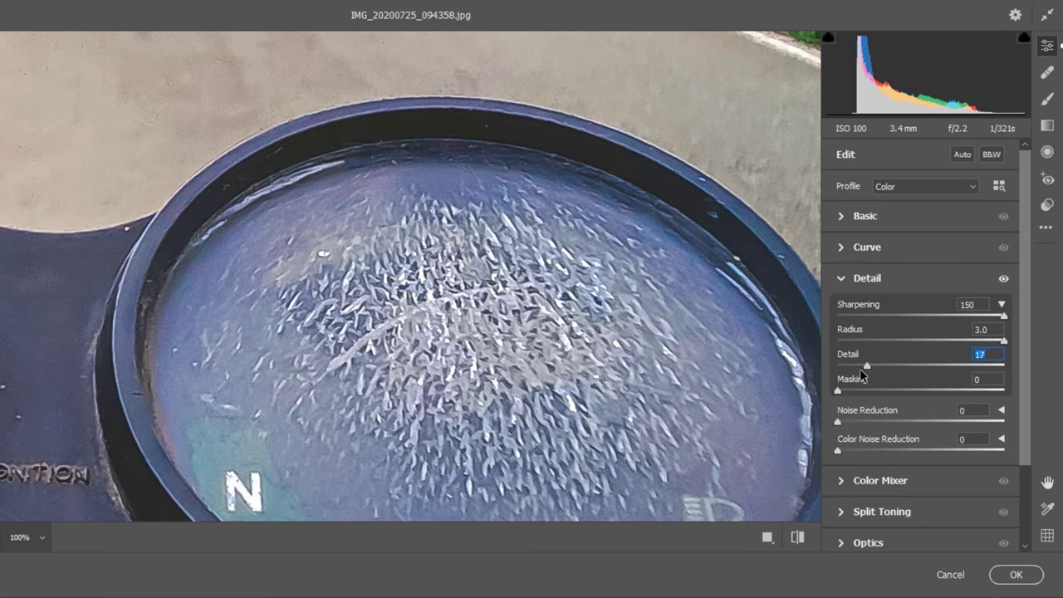
{"action": "left_click_drag", "start_coordinate": [869, 376], "coordinate": [856, 374]}
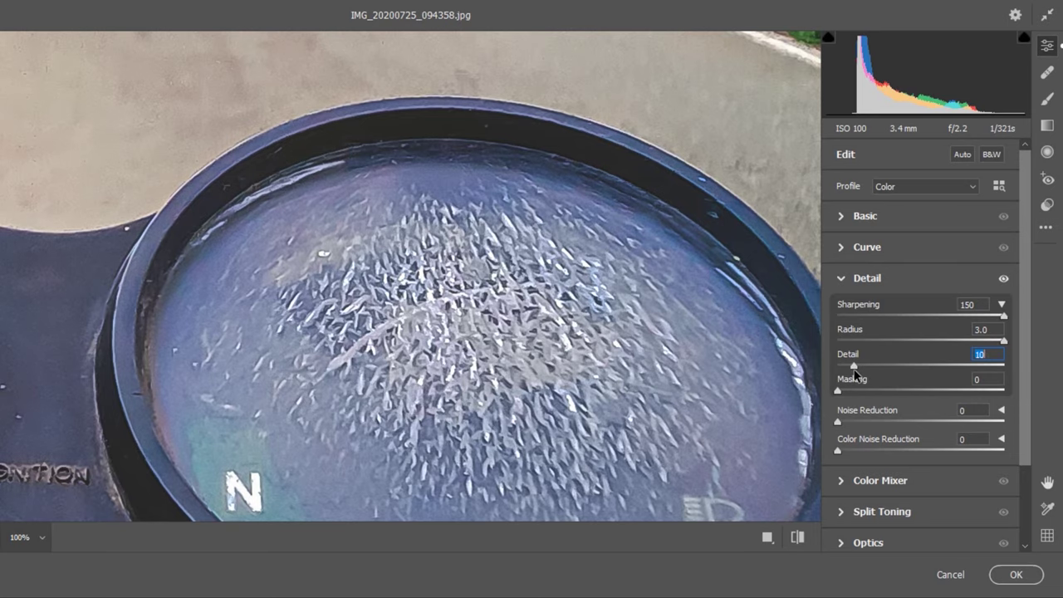
{"action": "left_click", "coordinate": [623, 317]}
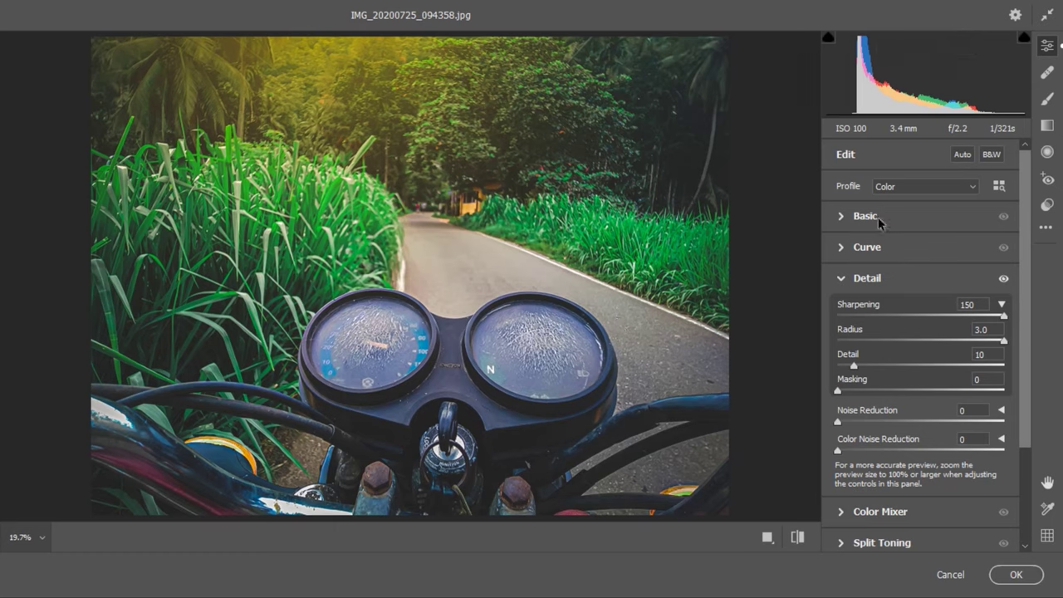
Step: In the Color Mixer, set Aquas hue +47, Greens saturation -9, and adjust Yellows saturation
{"action": "left_click", "coordinate": [843, 281]}
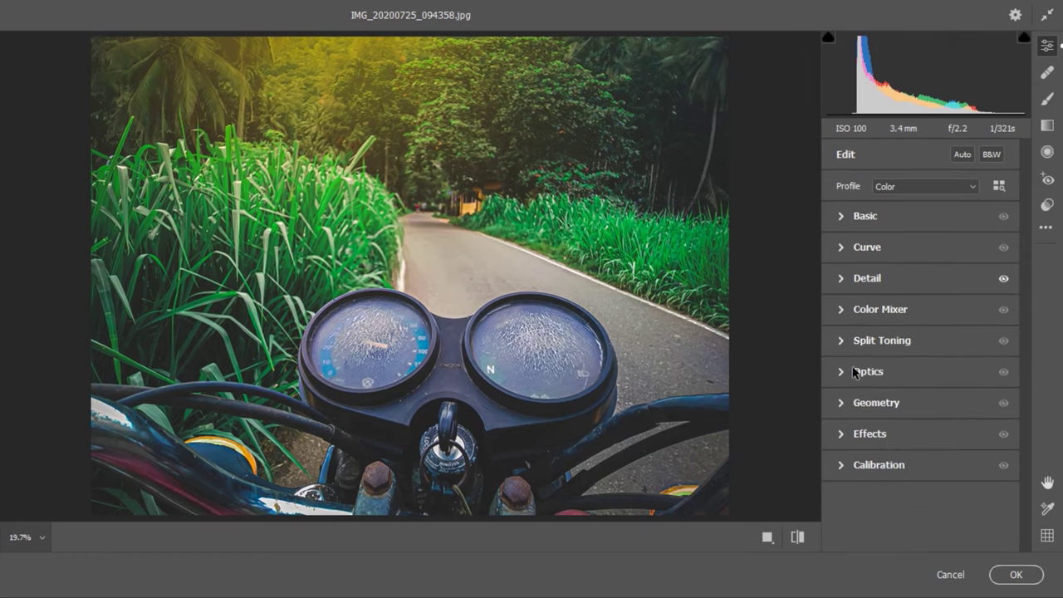
{"action": "left_click", "coordinate": [844, 317]}
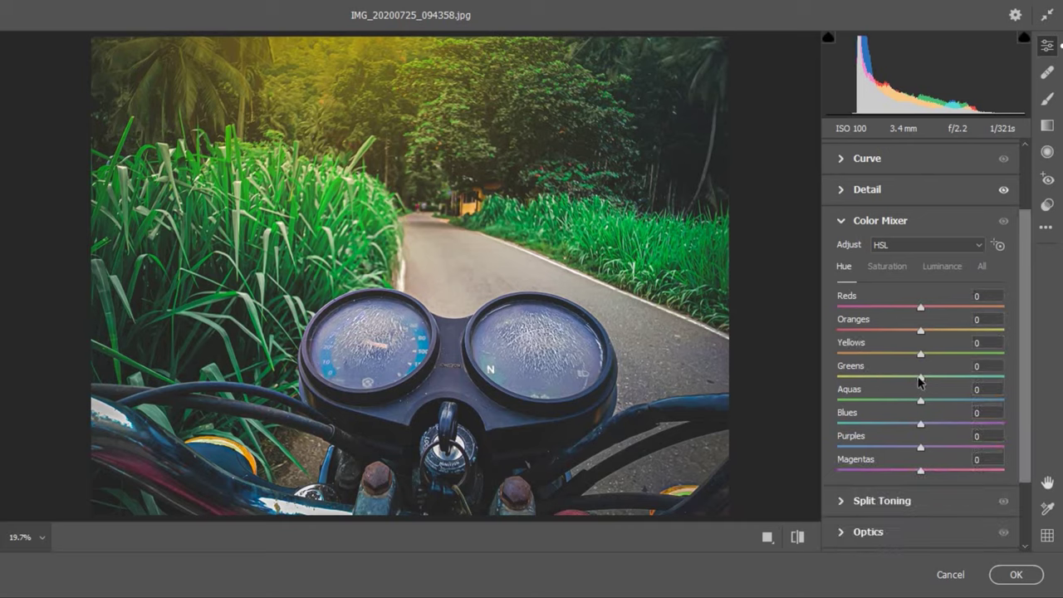
{"action": "left_click_drag", "start_coordinate": [919, 401], "coordinate": [959, 401]}
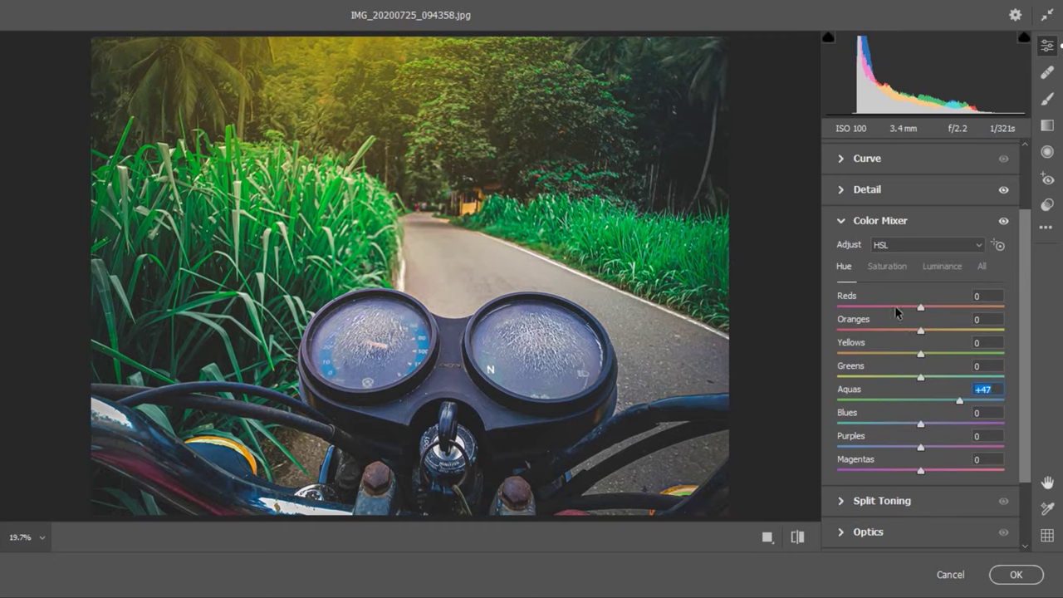
{"action": "left_click", "coordinate": [887, 266]}
{"action": "mouse_move", "coordinate": [921, 377]}
{"action": "left_mouse_down"}
{"action": "mouse_move", "coordinate": [899, 377]}
{"action": "mouse_move", "coordinate": [911, 374]}
{"action": "left_mouse_up"}
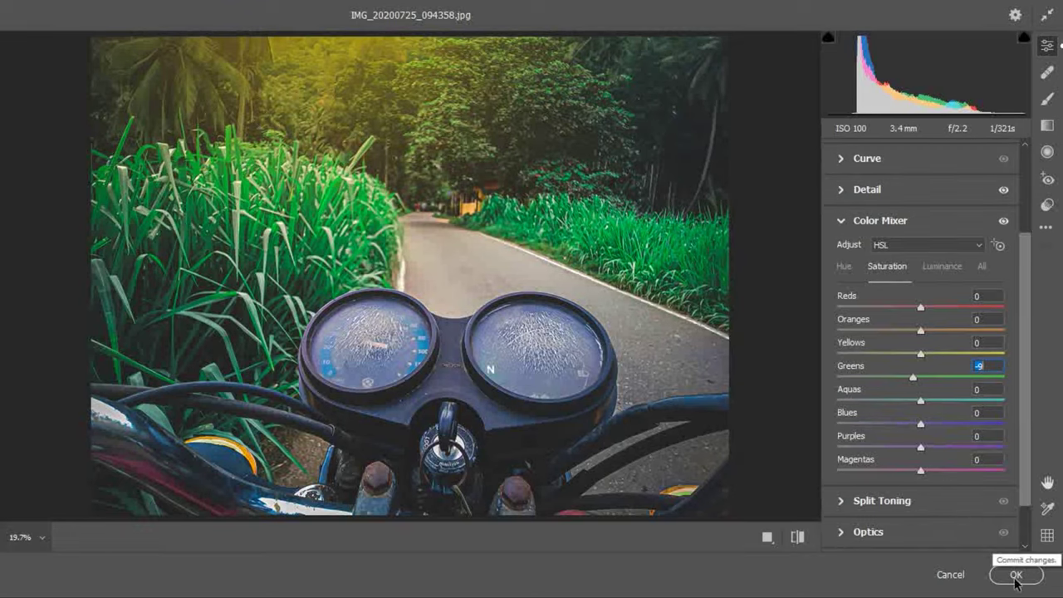
{"action": "mouse_move", "coordinate": [913, 355]}
{"action": "left_mouse_down"}
{"action": "mouse_move", "coordinate": [804, 360]}
{"action": "mouse_move", "coordinate": [903, 354]}
{"action": "mouse_move", "coordinate": [880, 360]}
{"action": "mouse_move", "coordinate": [892, 360]}
{"action": "mouse_move", "coordinate": [982, 330]}
{"action": "mouse_move", "coordinate": [1060, 330]}
{"action": "left_mouse_up"}
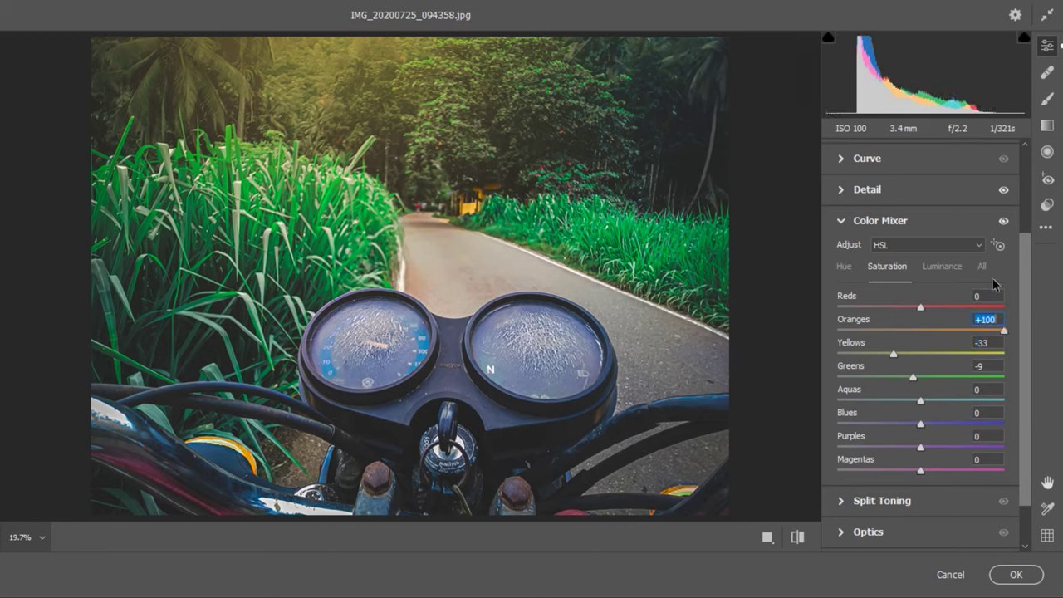
Step: Set Oranges luminance +61, Reds saturation +53, Reds luminance +49 and Yellows saturation -12
{"action": "left_click", "coordinate": [943, 266]}
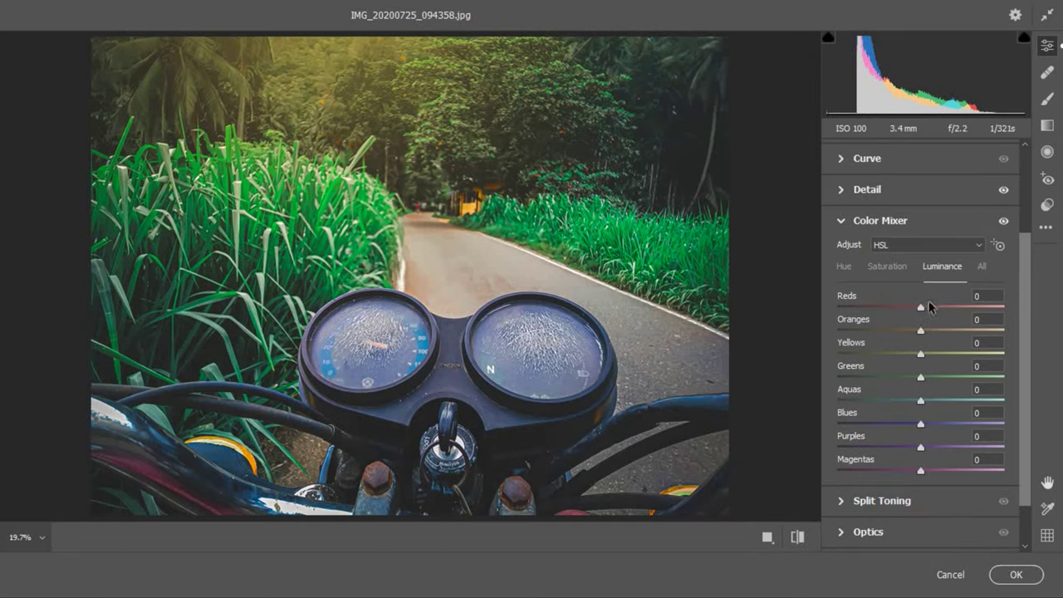
{"action": "left_click_drag", "start_coordinate": [922, 330], "coordinate": [971, 330]}
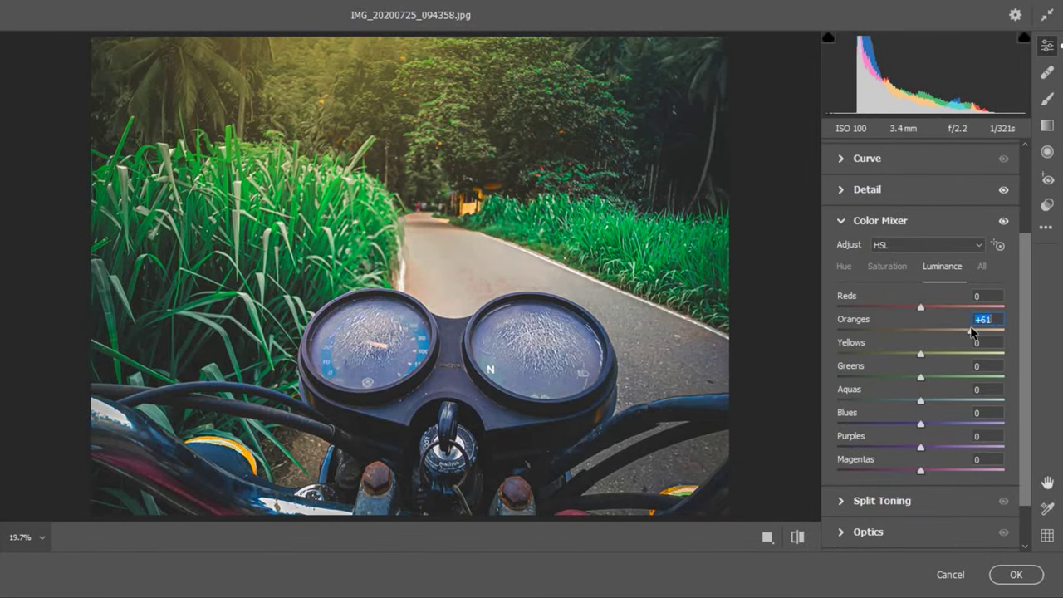
{"action": "left_click", "coordinate": [890, 267]}
{"action": "mouse_move", "coordinate": [925, 306]}
{"action": "left_mouse_down"}
{"action": "mouse_move", "coordinate": [970, 307]}
{"action": "mouse_move", "coordinate": [959, 306]}
{"action": "left_mouse_up"}
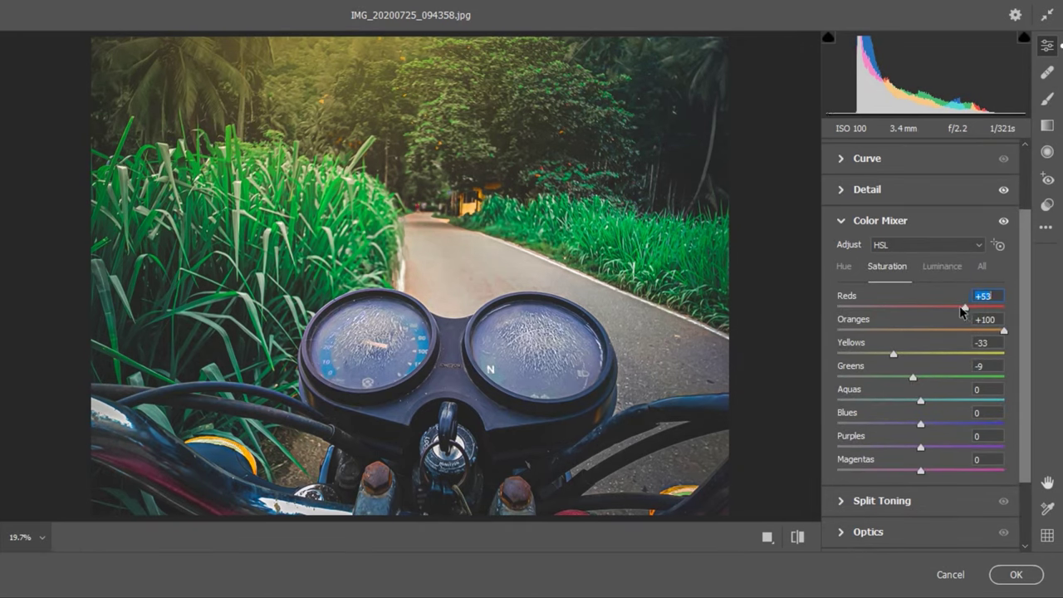
{"action": "left_click", "coordinate": [939, 266]}
{"action": "left_click_drag", "start_coordinate": [953, 307], "coordinate": [963, 300]}
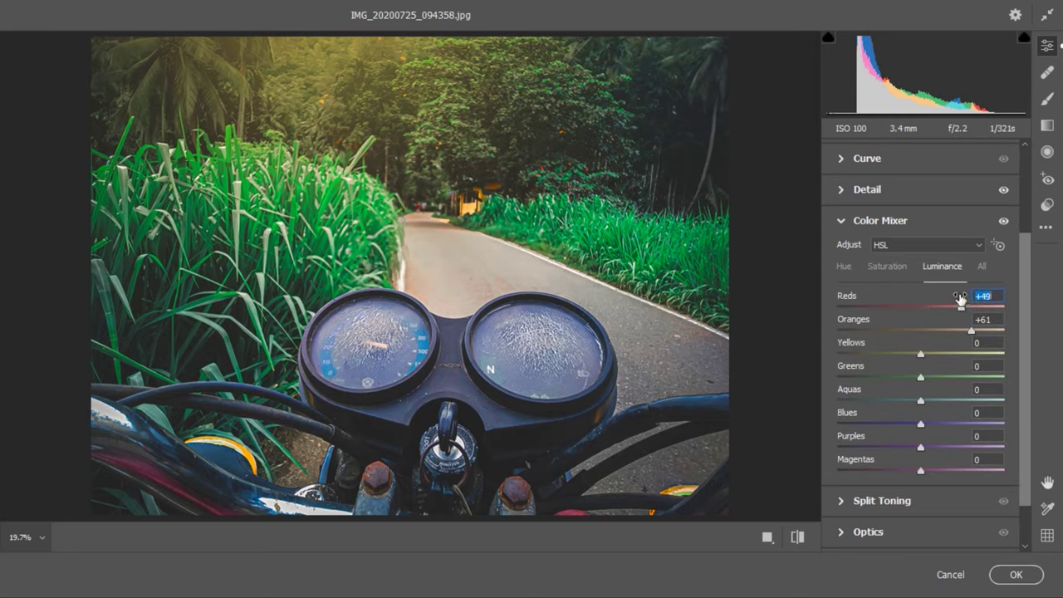
{"action": "left_click", "coordinate": [882, 266]}
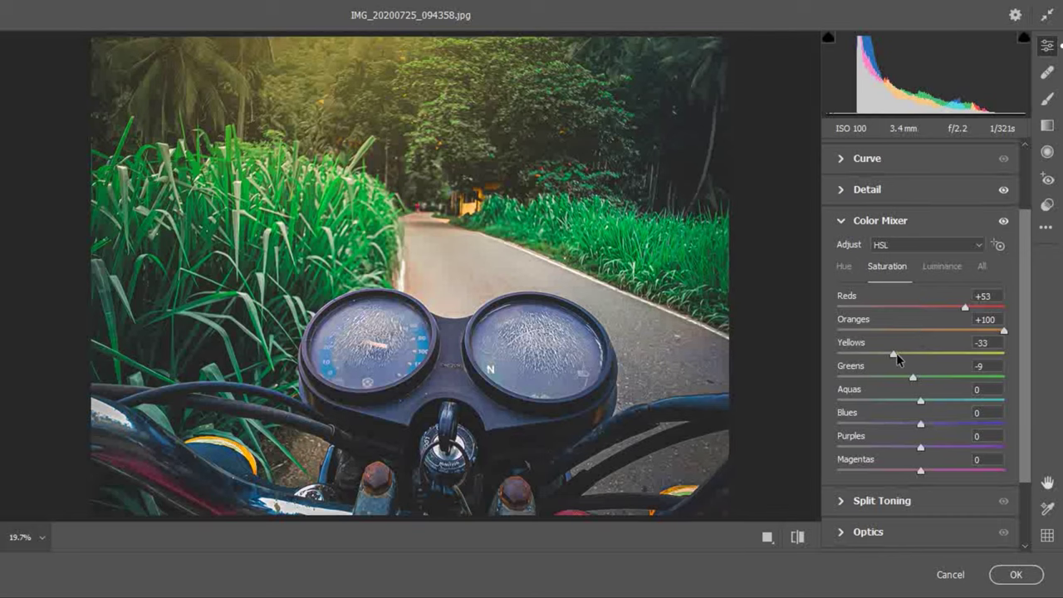
{"action": "left_click_drag", "start_coordinate": [894, 354], "coordinate": [909, 353]}
Step: Confirm the Camera Raw colour-mixer edits with OK to return to Photoshop
{"action": "left_click", "coordinate": [1016, 574]}
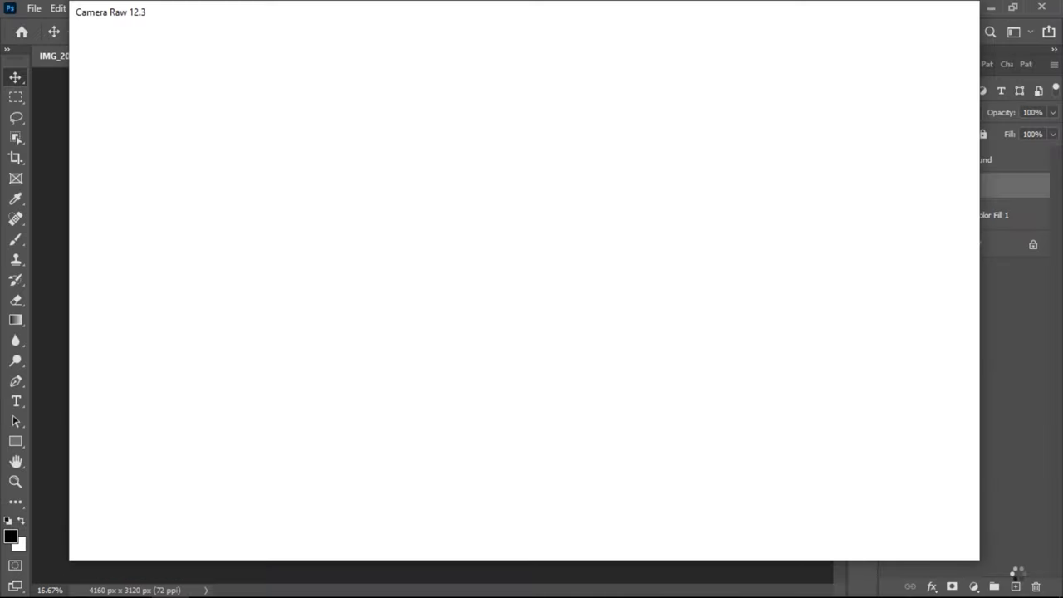